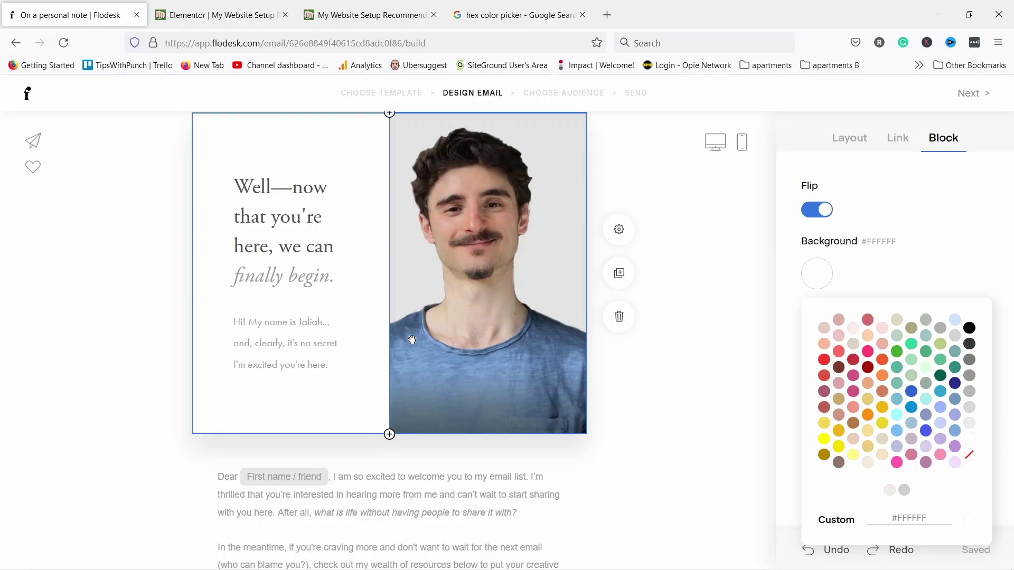
# - Give the block's text half a cream background, skip double opt-in, and place an image
pyautogui.click(871, 464)
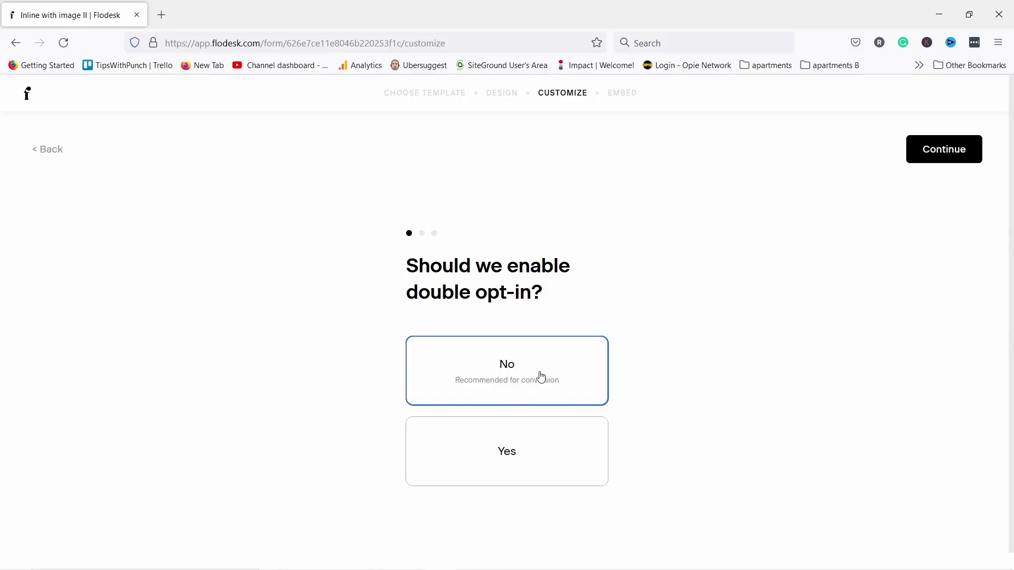
pyautogui.click(950, 161)
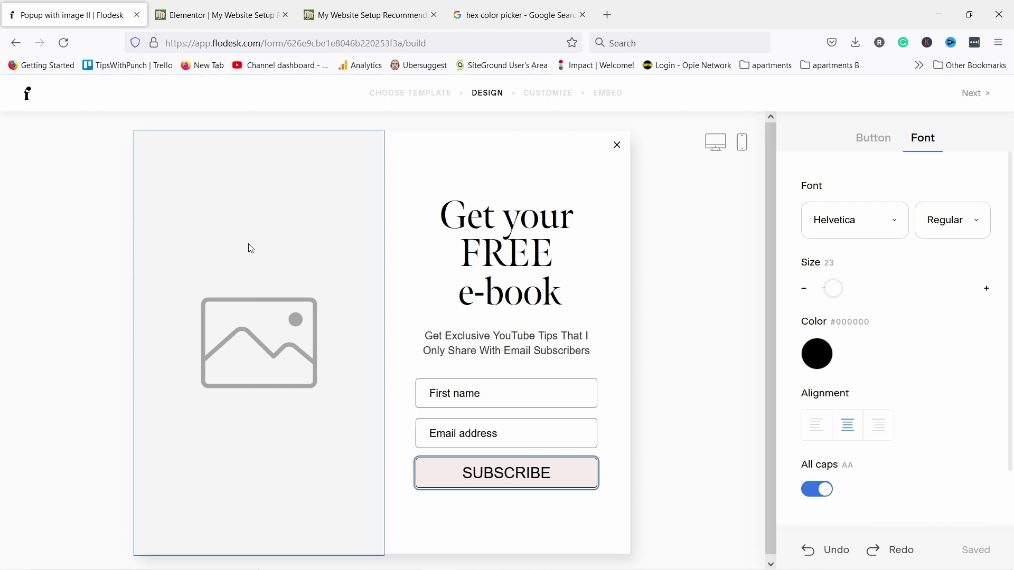
pyautogui.click(249, 249)
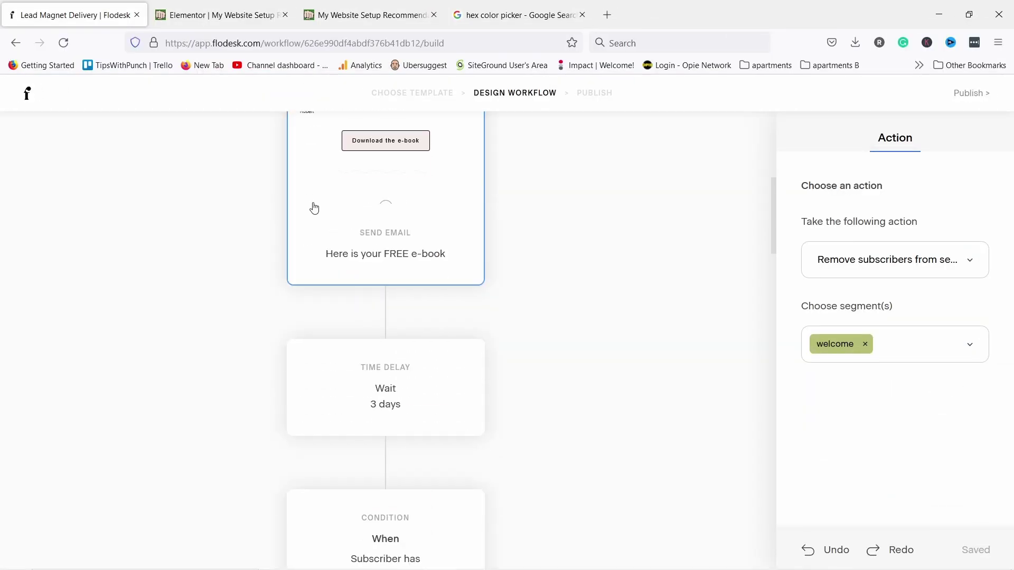
pyautogui.scroll(-12, 313, 208)
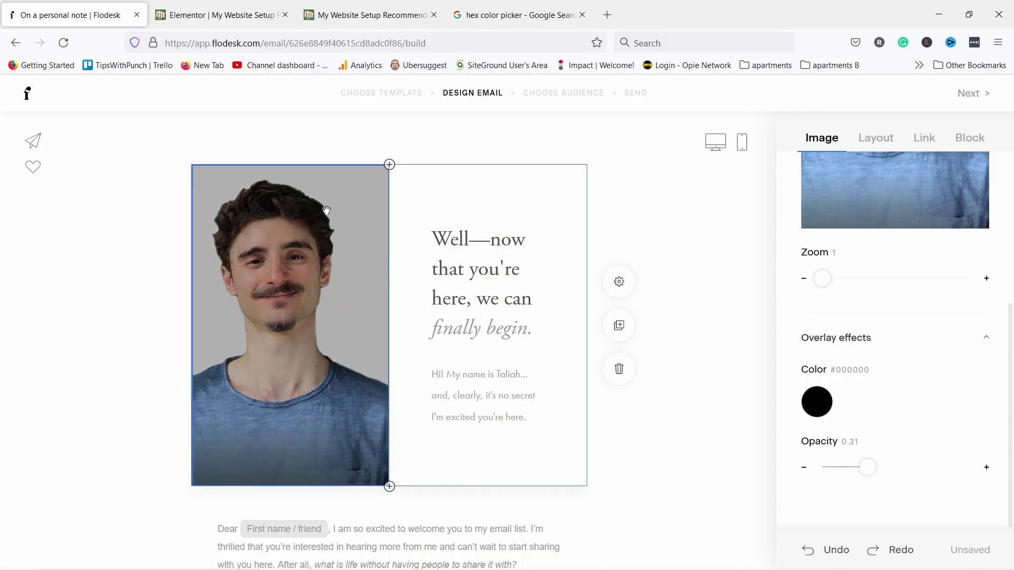
# - Lighten the photo's dark overlay and try the From my heart and Hi there friend layouts
pyautogui.moveTo(841, 466); pyautogui.dragTo(839, 467)
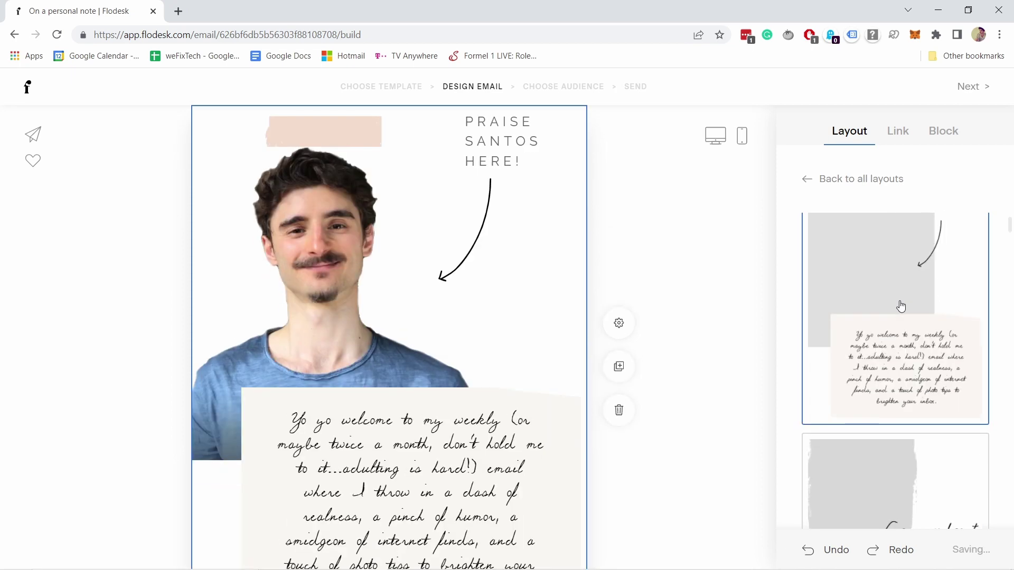
pyautogui.scroll(-3, 899, 317)
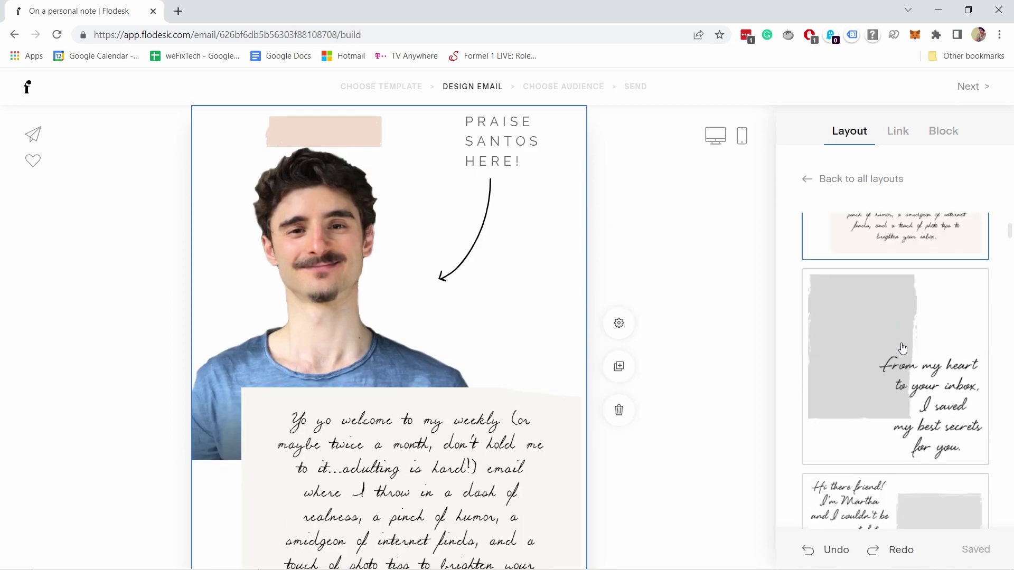
pyautogui.click(898, 344)
pyautogui.scroll(-3, 899, 332)
pyautogui.click(894, 324)
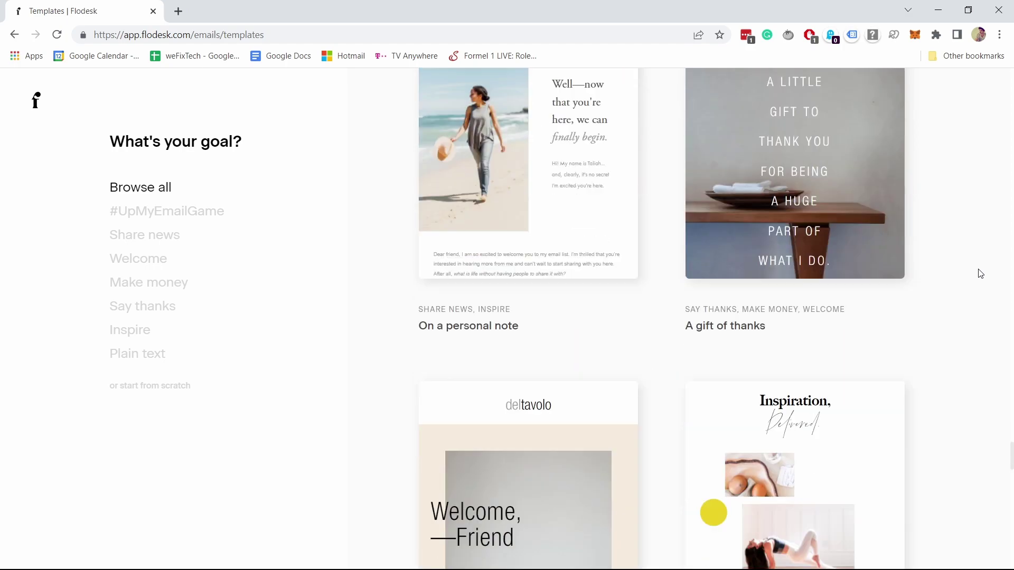
pyautogui.scroll(-15, 980, 273)
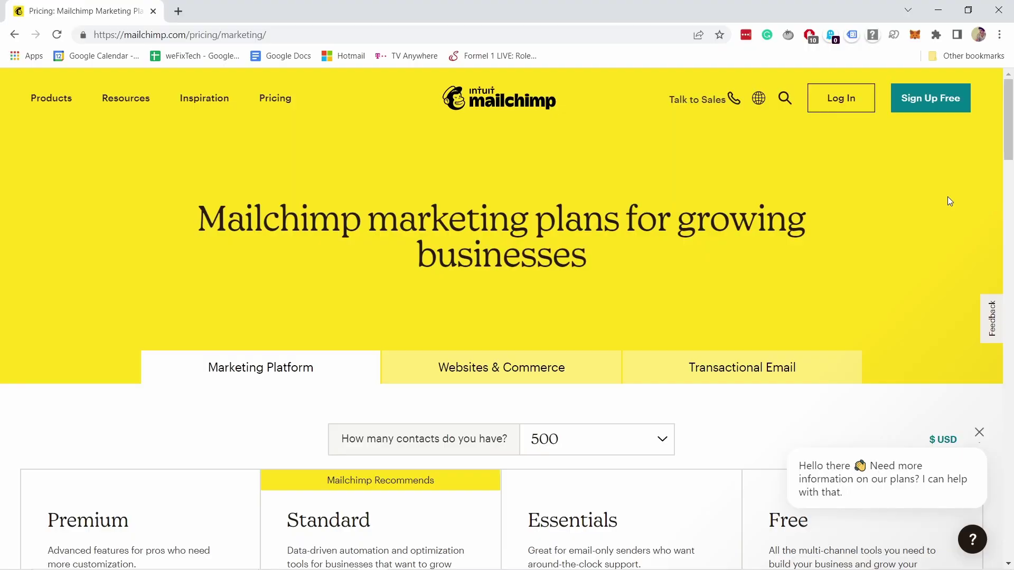
# - Scroll to the Mailchimp plan cards and close the pricing help chat message
pyautogui.scroll(-6, 948, 197)
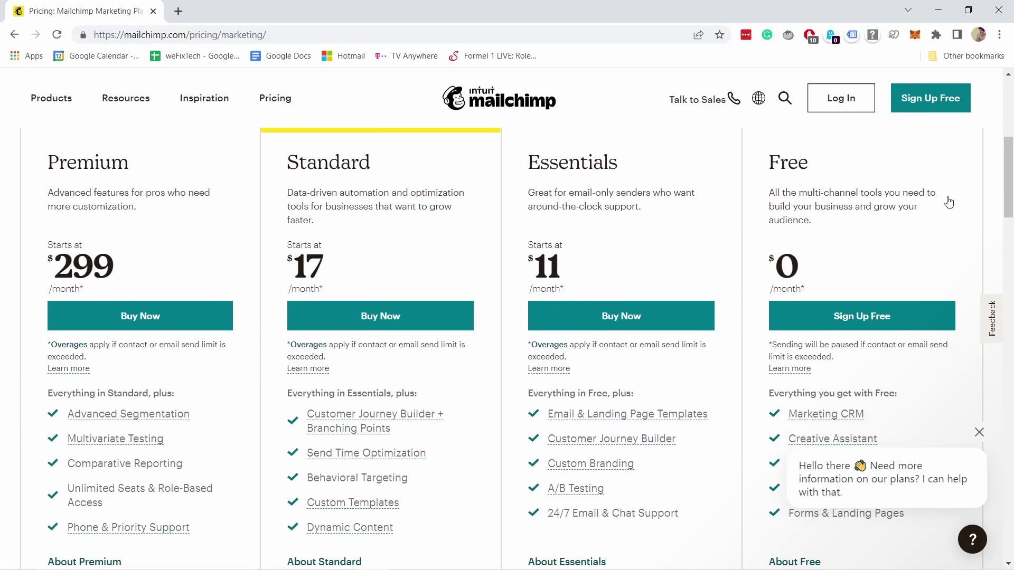
pyautogui.click(979, 432)
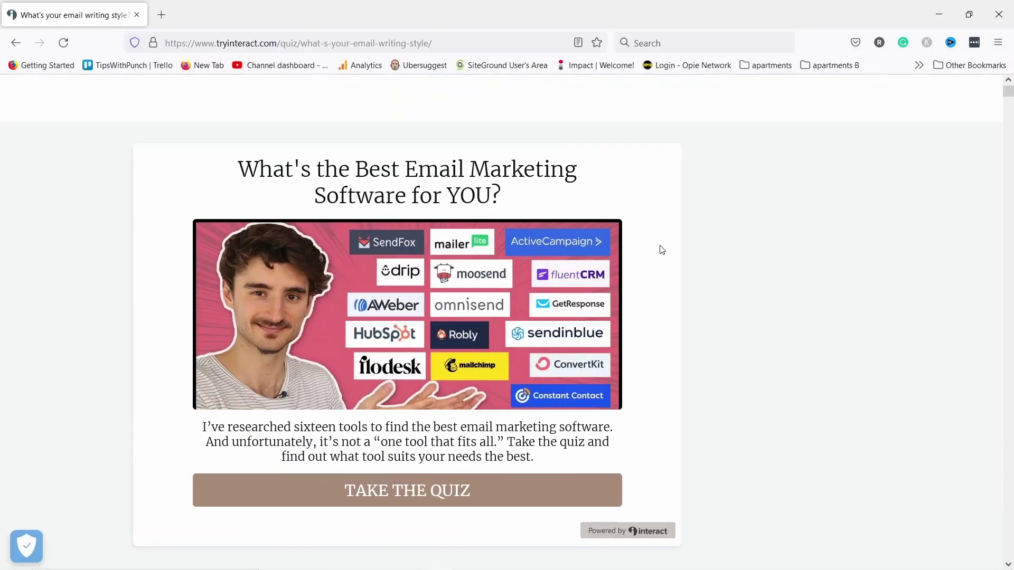
# - Take the Interact email software quiz and pick an answer card for question 1
pyautogui.scroll(-2, 592, 234)
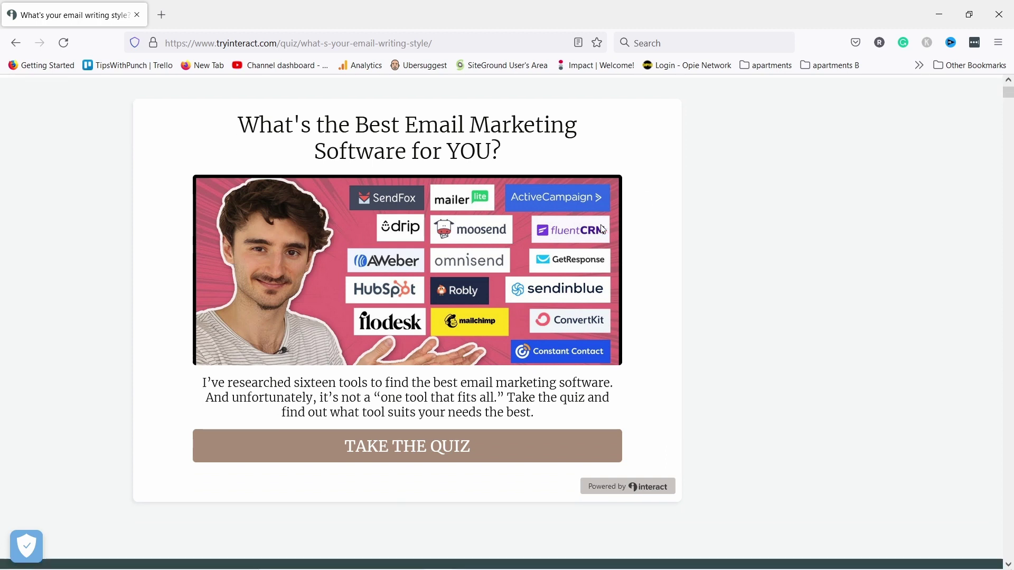
pyautogui.click(407, 430)
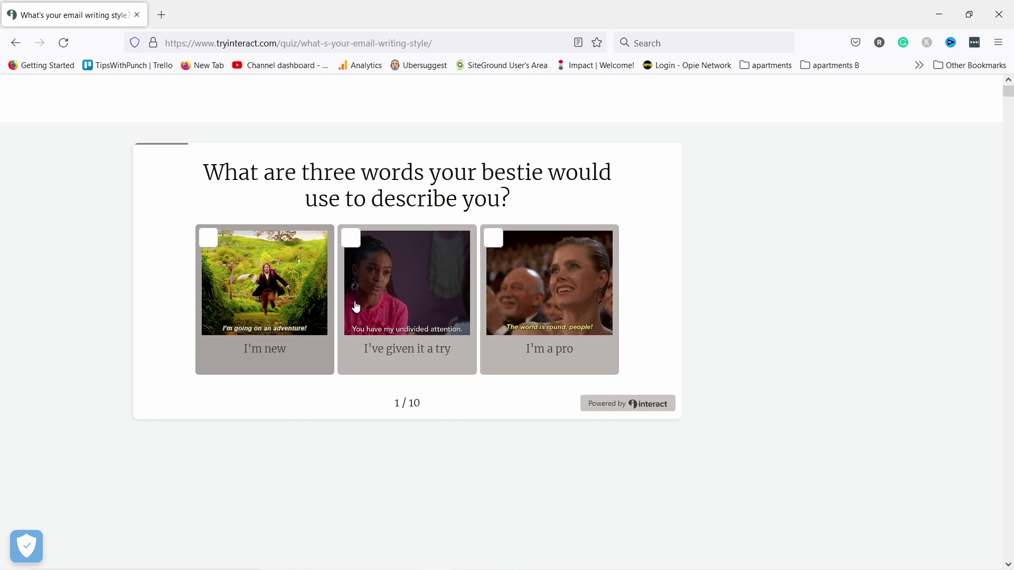
pyautogui.click(549, 296)
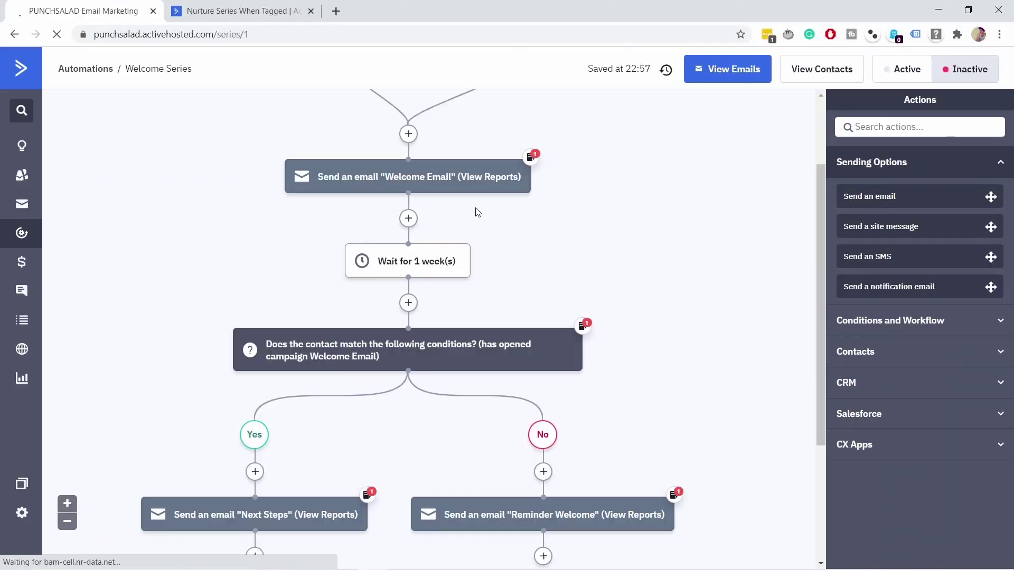
# - Open the wait step's settings in the Welcome Series automation, then close them
pyautogui.scroll(2, 476, 208)
pyautogui.scroll(-3, 405, 280)
pyautogui.click(459, 239)
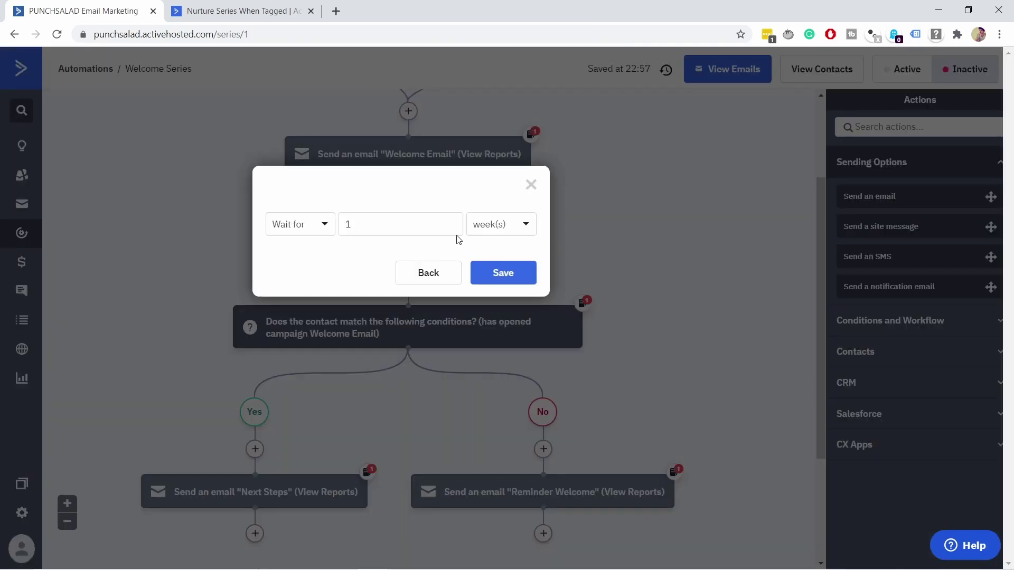
pyautogui.click(592, 310)
# - Browse the action categories and add a Conditions and Workflow Go to step after Next Steps
pyautogui.click(408, 280)
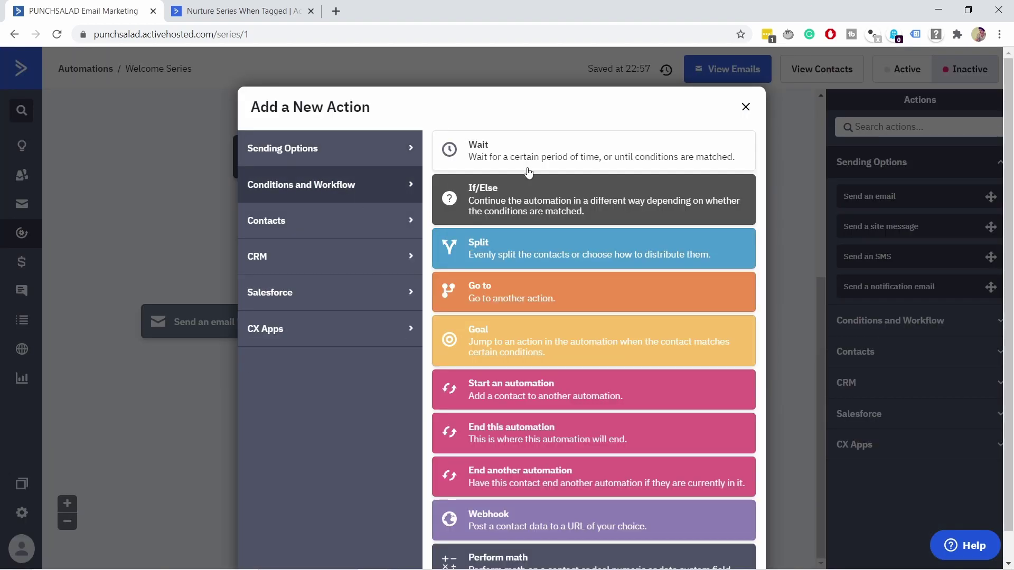
pyautogui.click(355, 233)
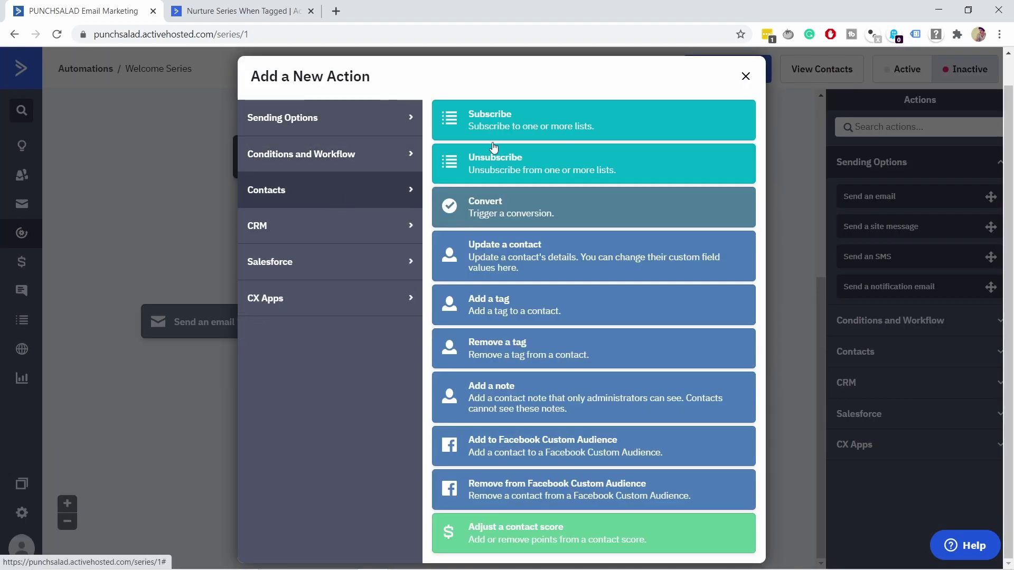
pyautogui.click(352, 238)
pyautogui.click(322, 290)
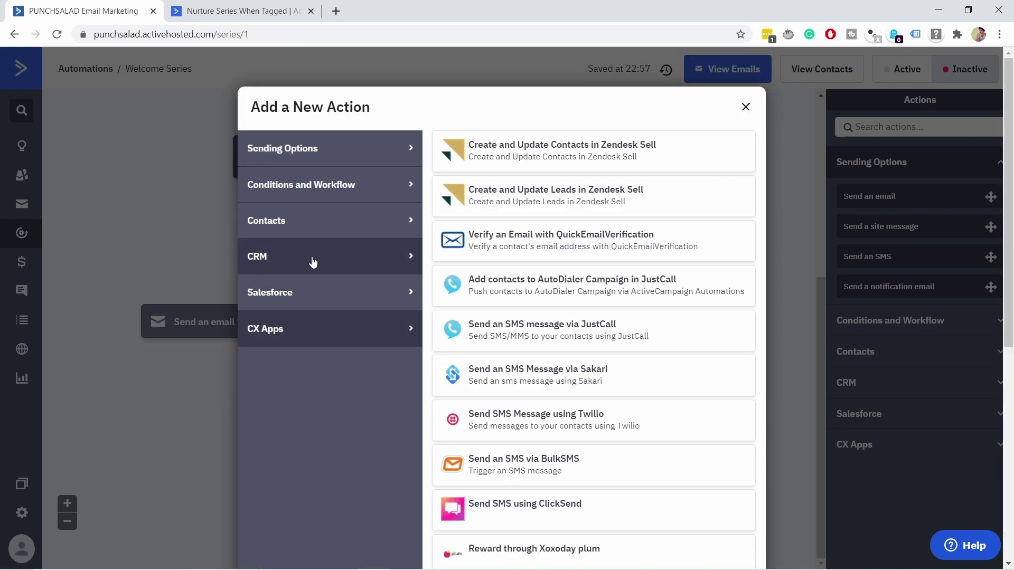
pyautogui.click(343, 155)
pyautogui.click(370, 182)
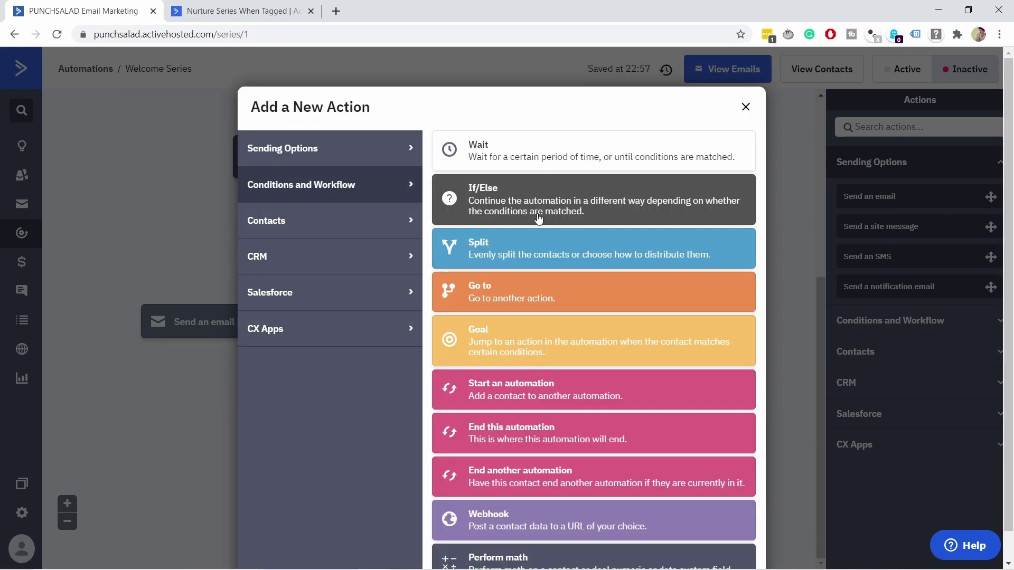
pyautogui.click(498, 295)
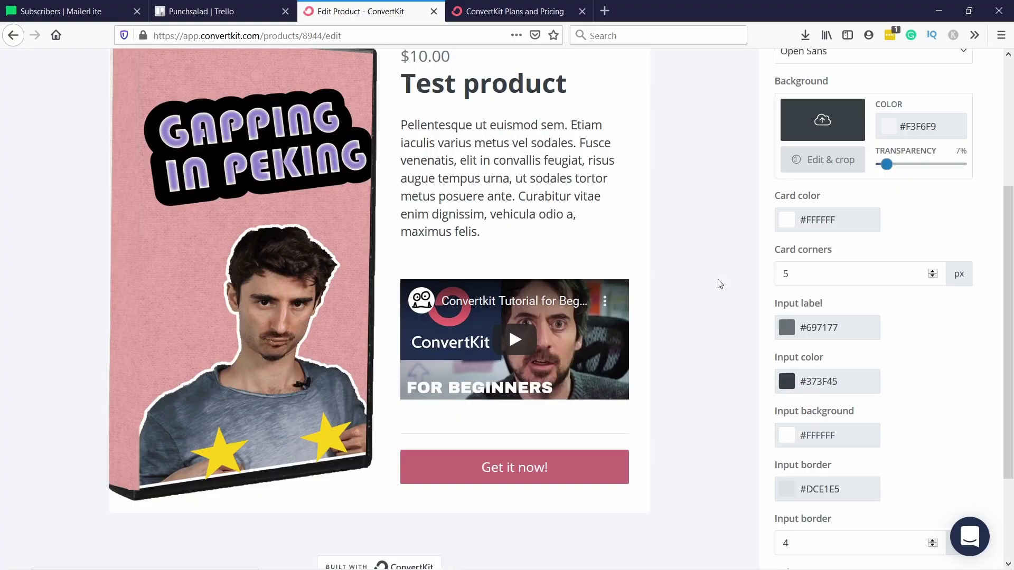
# - Save the $10.00 Test product, preview its confirmation page, then return to the checkout page
pyautogui.scroll(-3, 702, 291)
pyautogui.scroll(7, 686, 285)
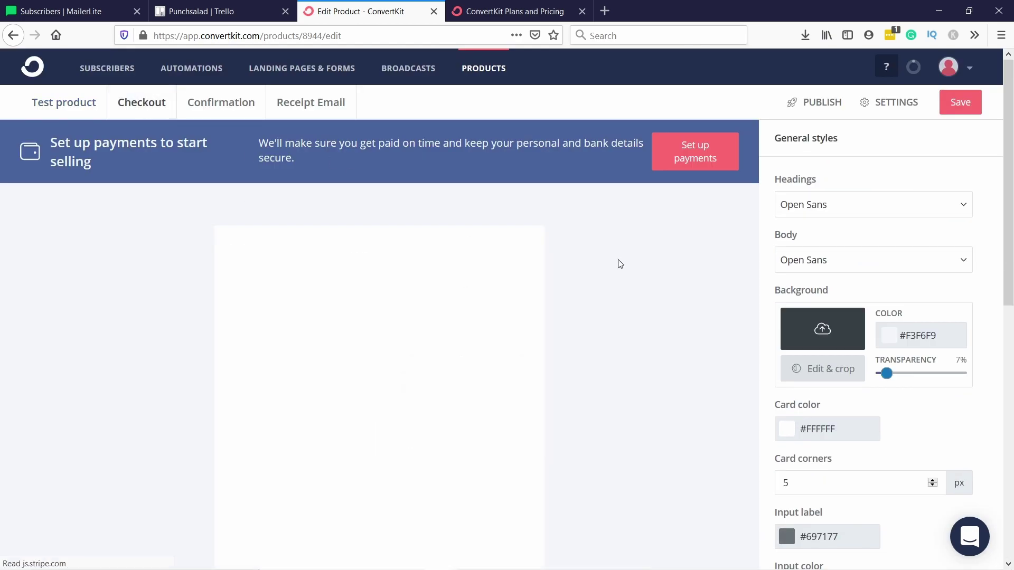
pyautogui.scroll(-2, 404, 260)
pyautogui.scroll(2, 538, 295)
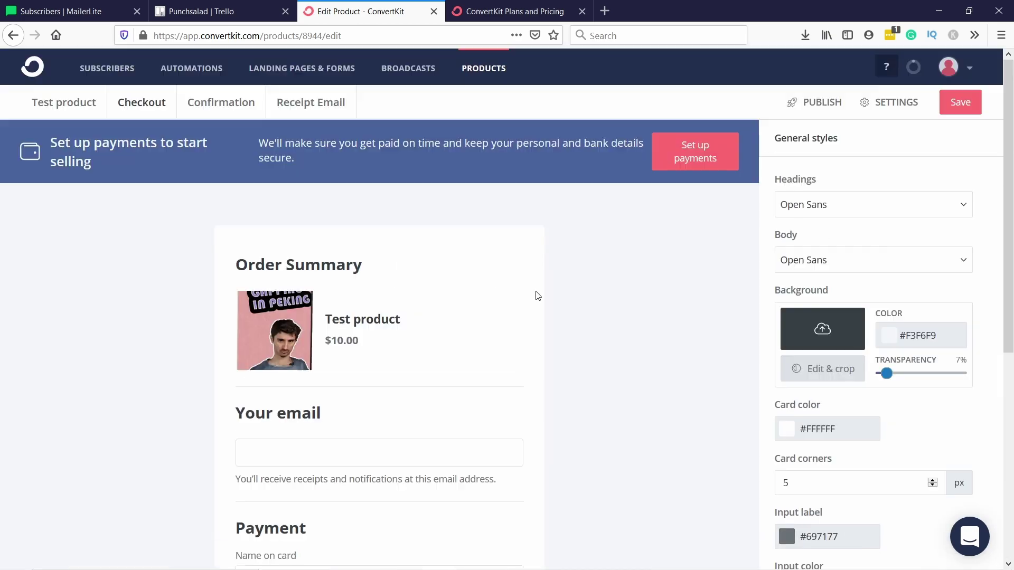
pyautogui.click(959, 102)
pyautogui.click(240, 102)
pyautogui.scroll(-4, 290, 161)
pyautogui.scroll(4, 290, 162)
pyautogui.click(143, 103)
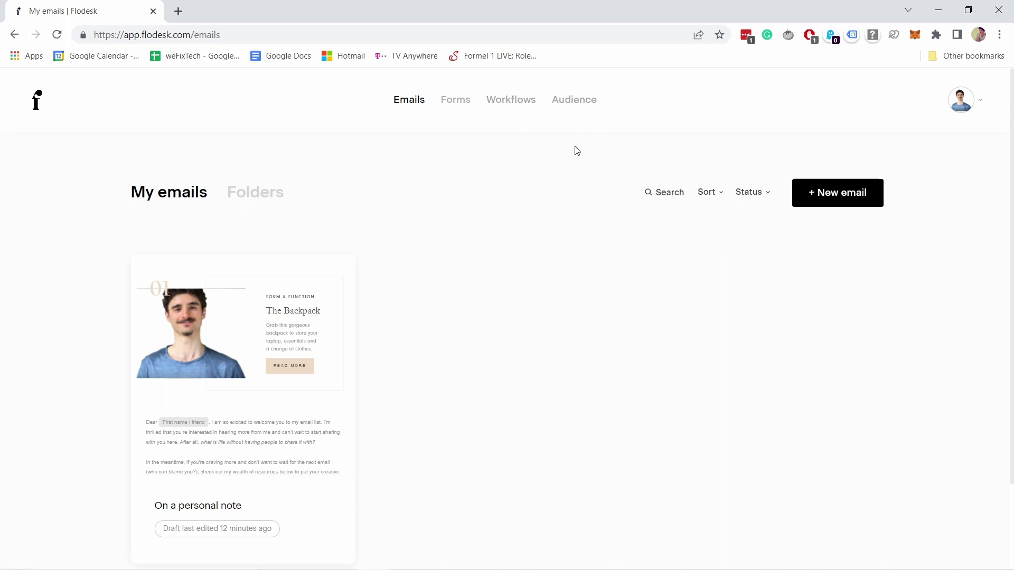
# - Start a new Flodesk email and filter the template gallery to Welcome templates
pyautogui.click(850, 192)
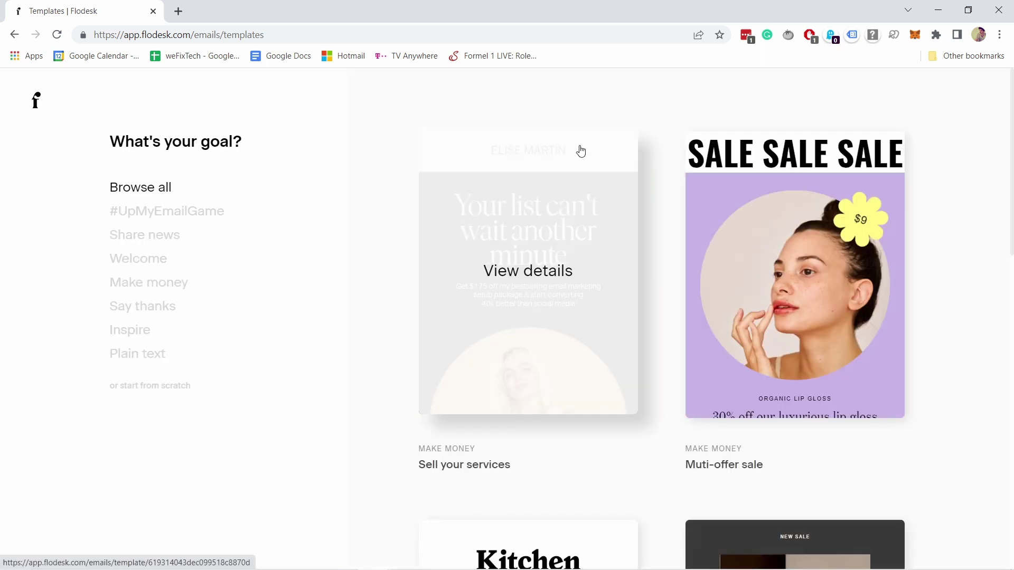
pyautogui.scroll(-12, 689, 143)
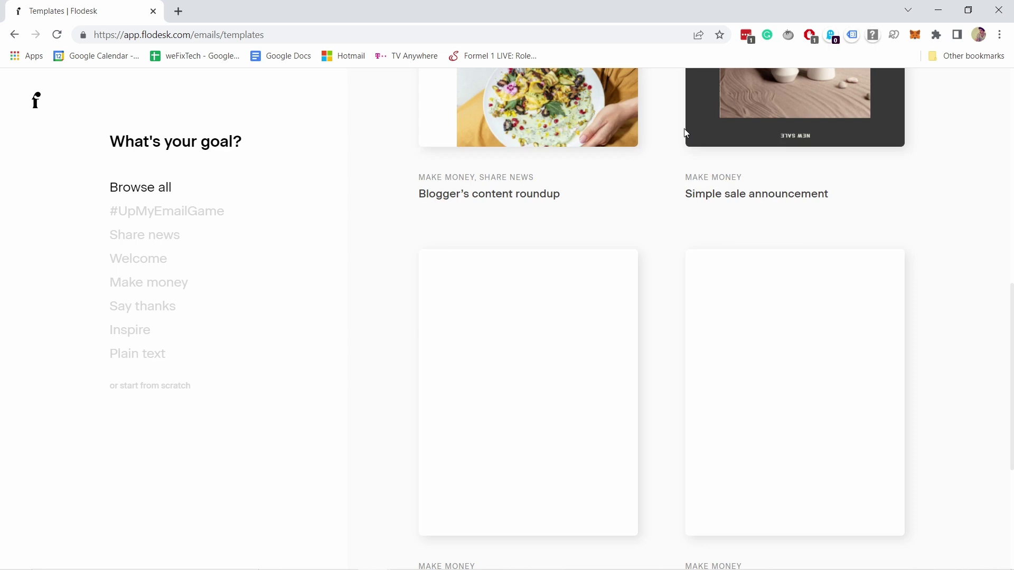
pyautogui.scroll(-9, 687, 129)
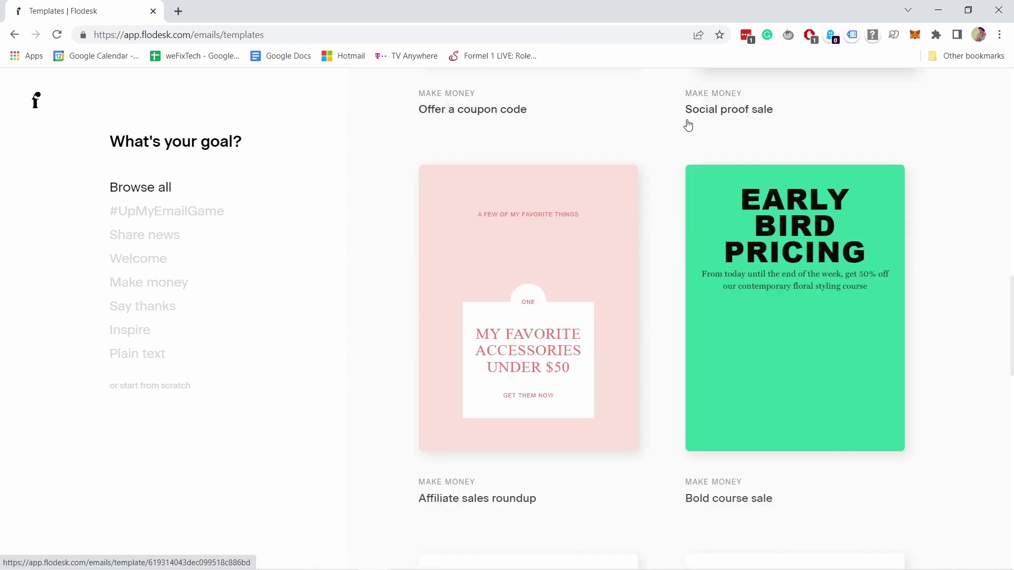
pyautogui.scroll(-9, 688, 125)
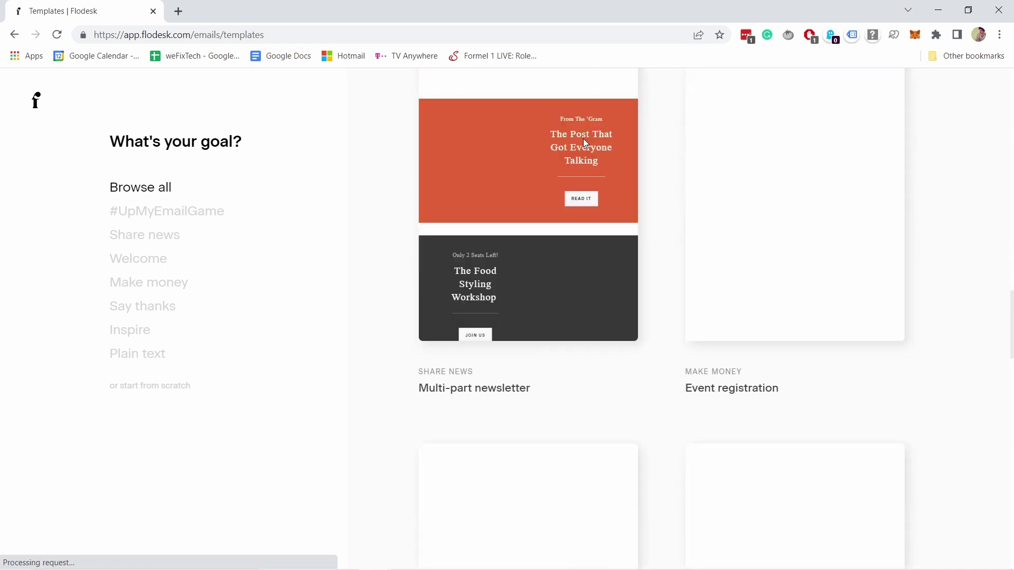
pyautogui.click(139, 262)
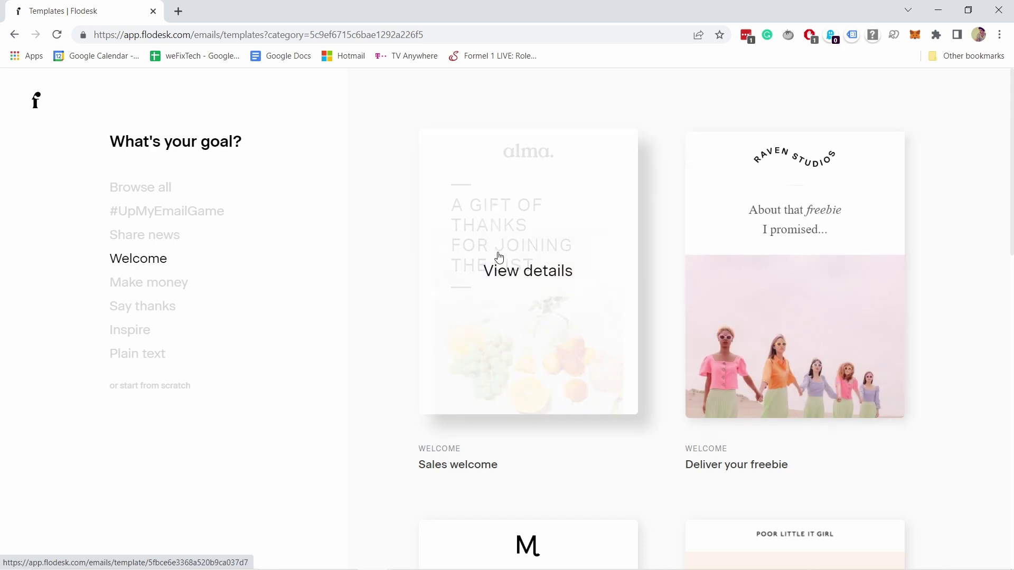
# - Open the Sales welcome template, preview it on mobile, and begin customizing it
pyautogui.click(499, 257)
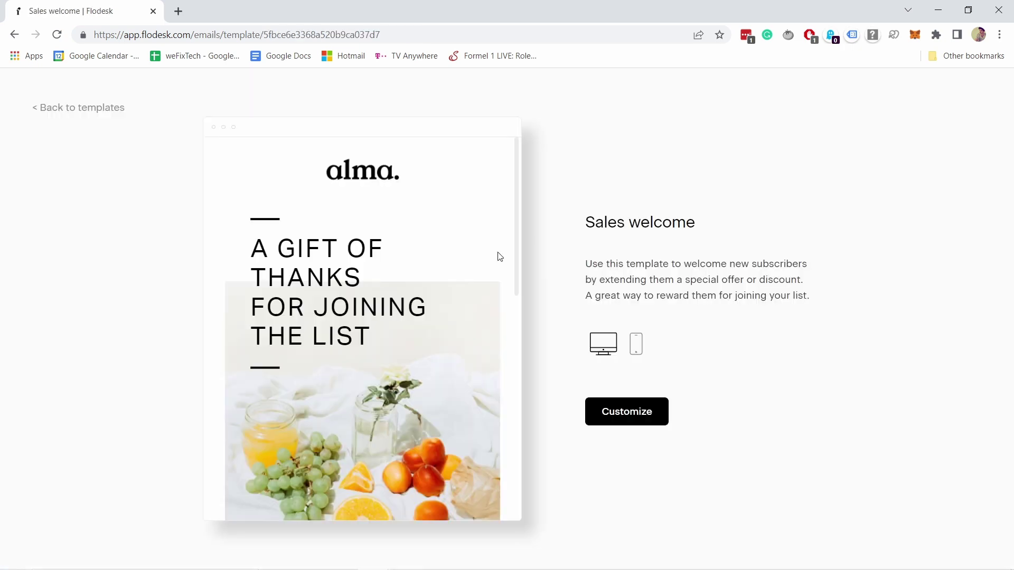
pyautogui.scroll(-10, 475, 243)
pyautogui.scroll(10, 451, 230)
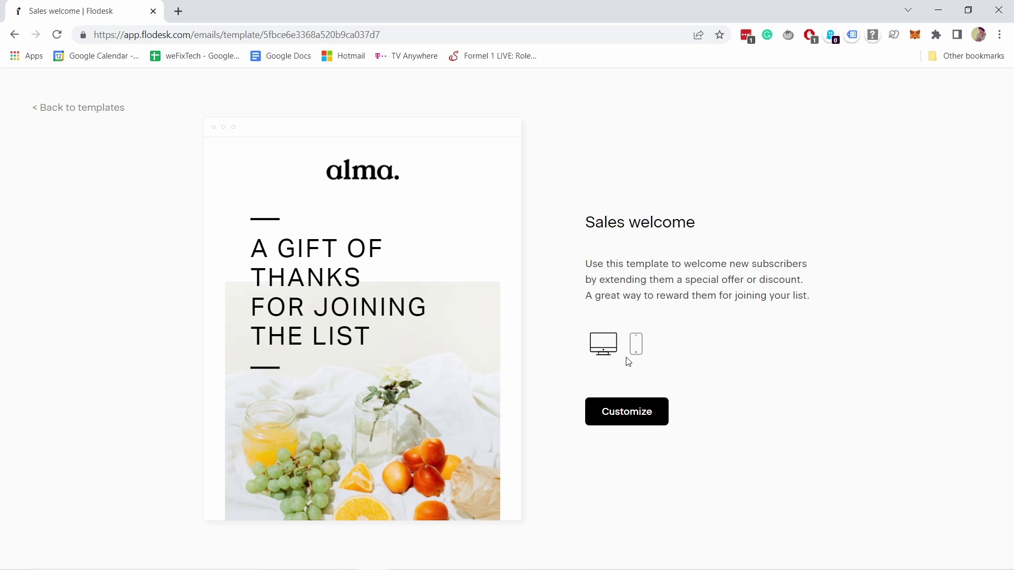
pyautogui.click(641, 351)
pyautogui.click(637, 412)
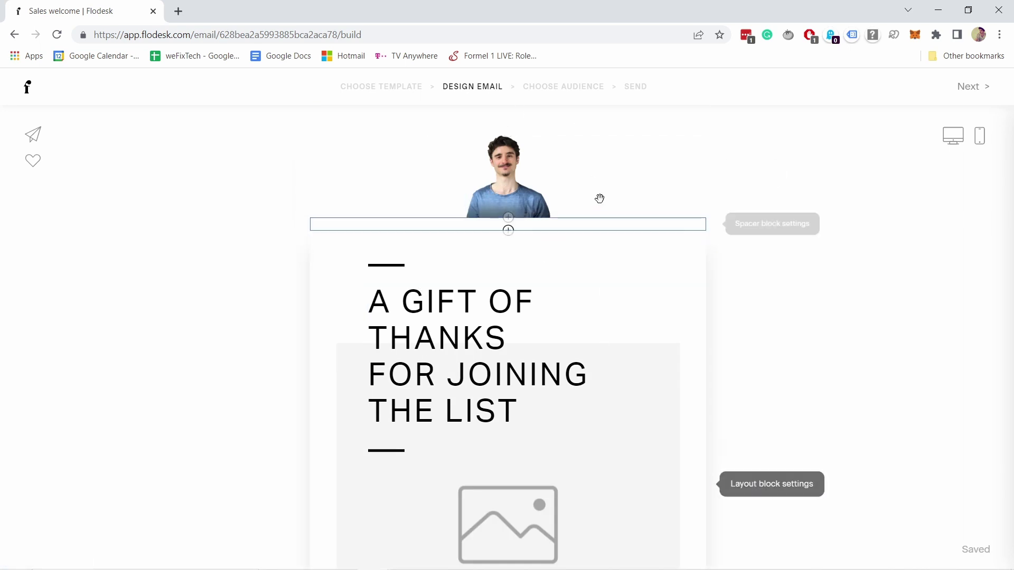
# - Delete the top photo block and replace the 'A gift of thanks' heading with HELLO!
pyautogui.click(618, 160)
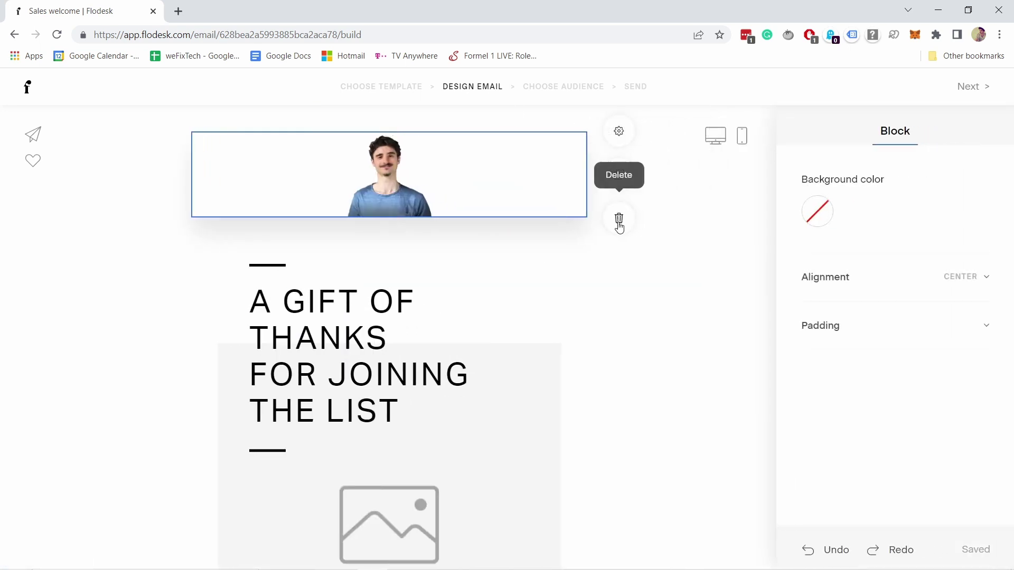
pyautogui.click(619, 220)
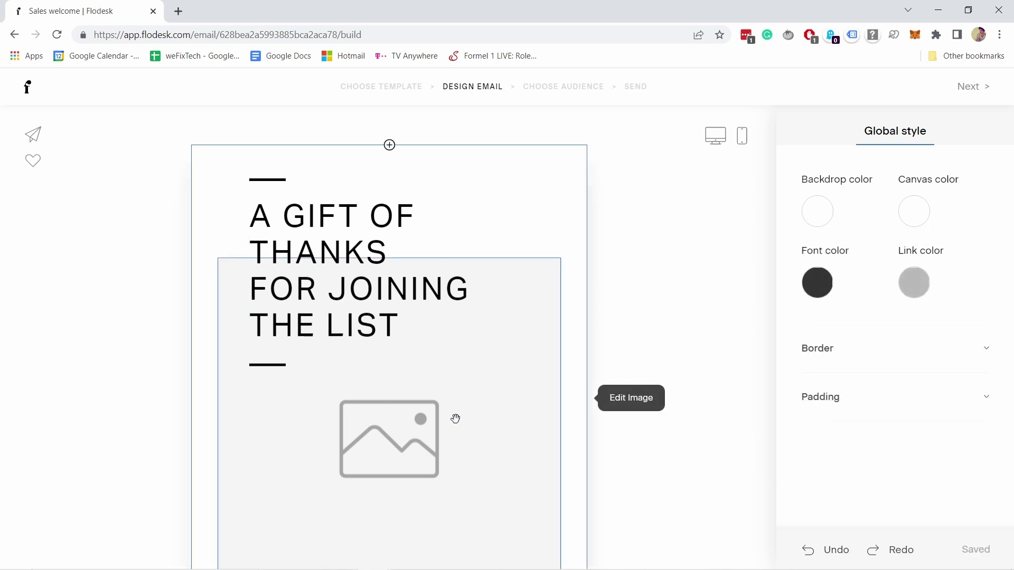
pyautogui.click(297, 231)
pyautogui.doubleClick(296, 230)
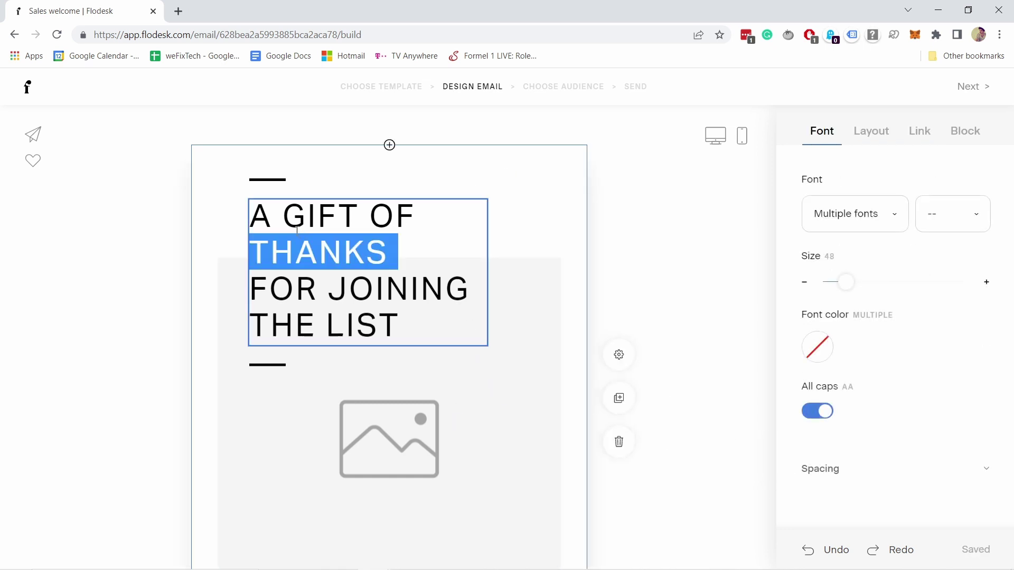
pyautogui.tripleClick(353, 284)
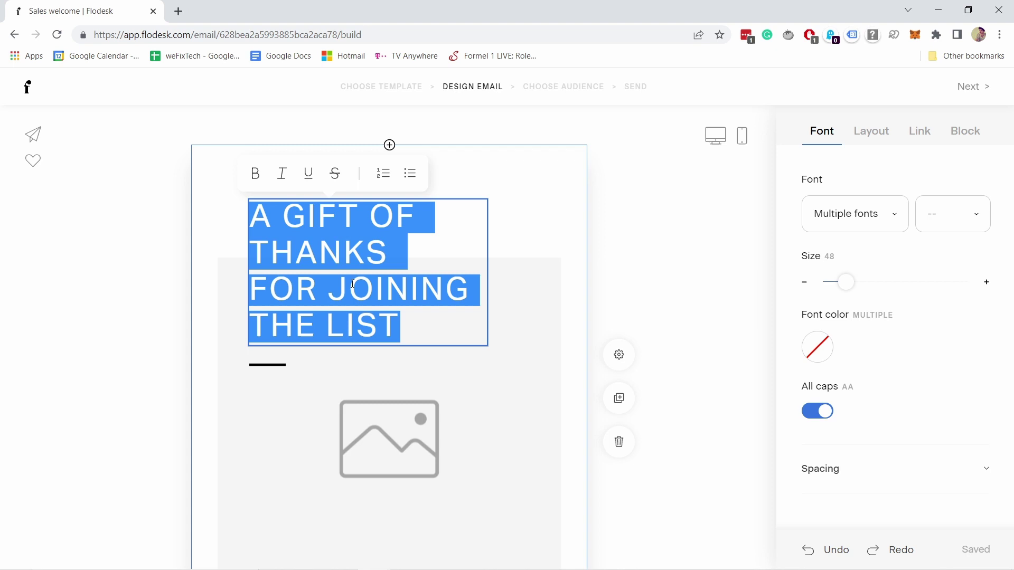
pyautogui.press('BackSpace')
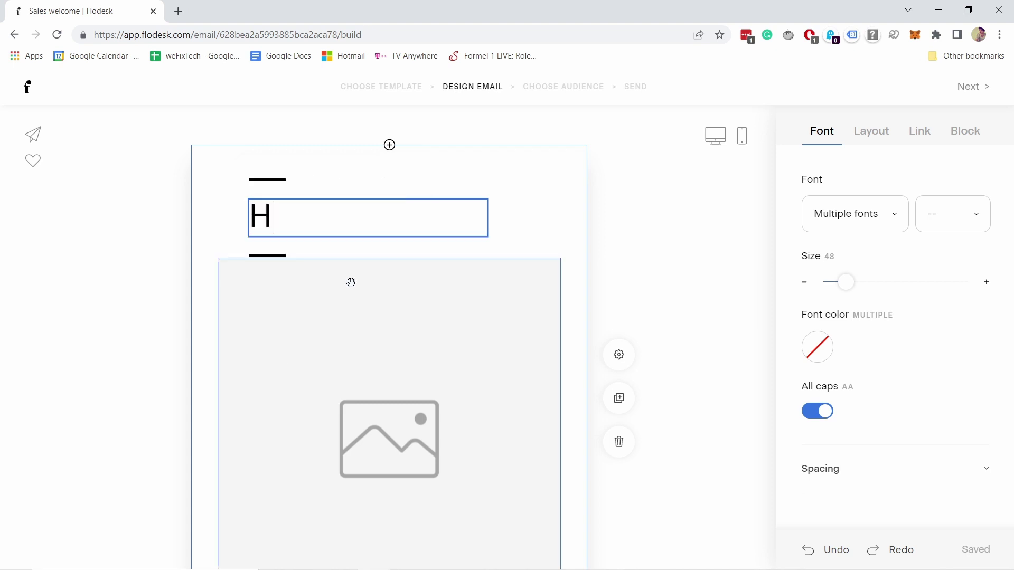
pyautogui.write('HELLO!')
pyautogui.scroll(-1, 353, 242)
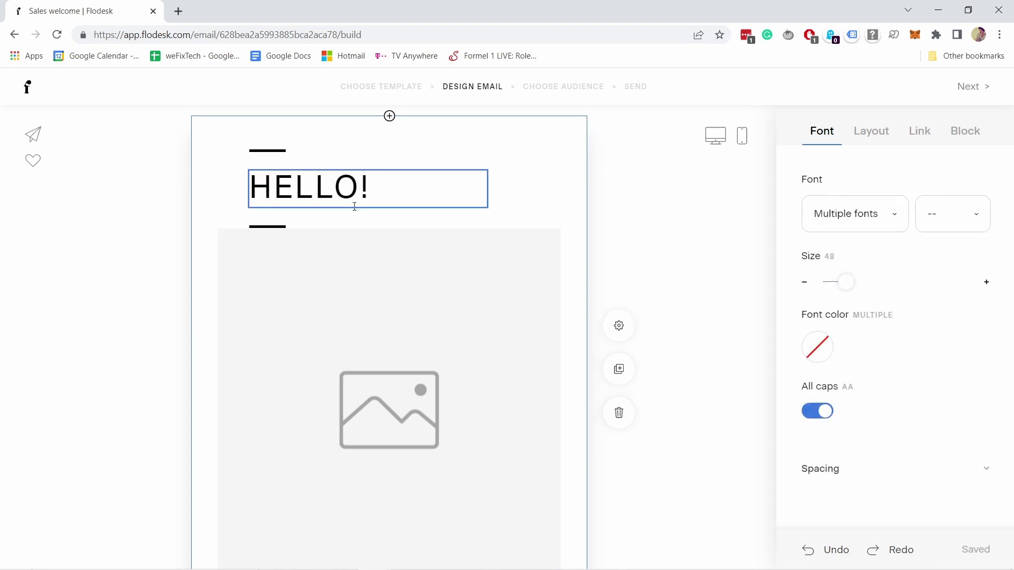
# - Upload rr-banner from the computer into the empty image block below HELLO!
pyautogui.click(358, 335)
pyautogui.scroll(-2, 357, 336)
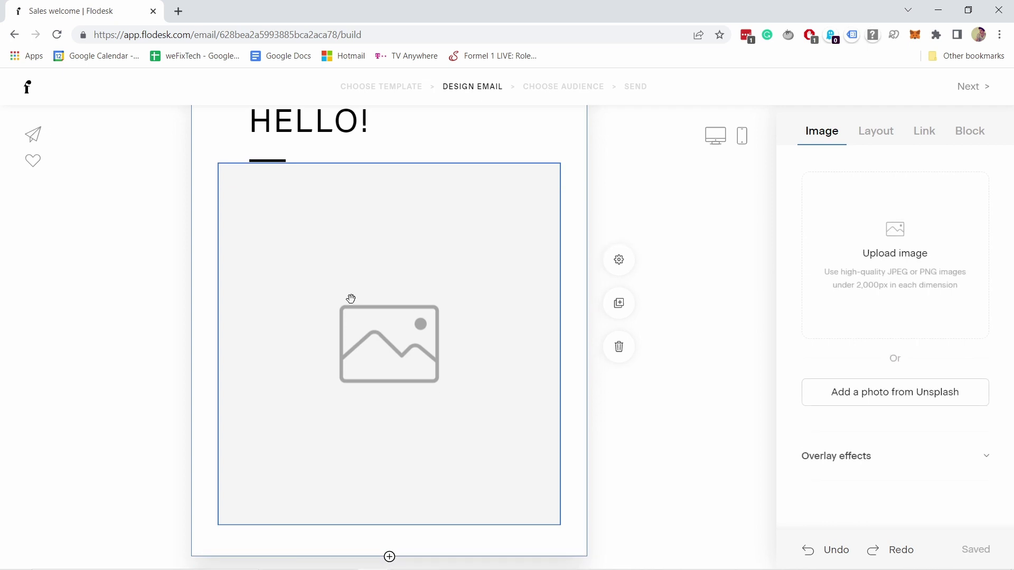
pyautogui.click(897, 252)
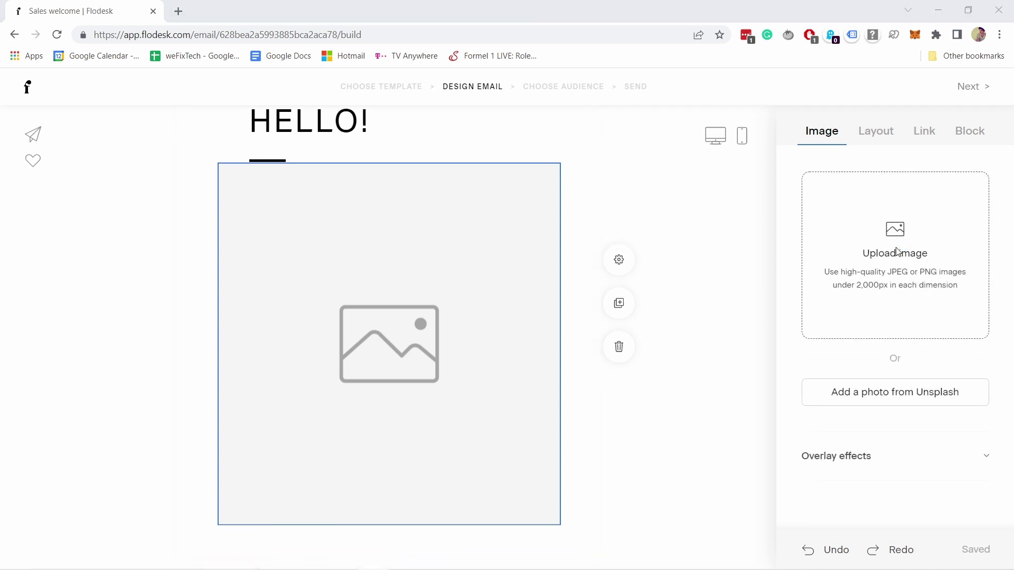
pyautogui.click(430, 110)
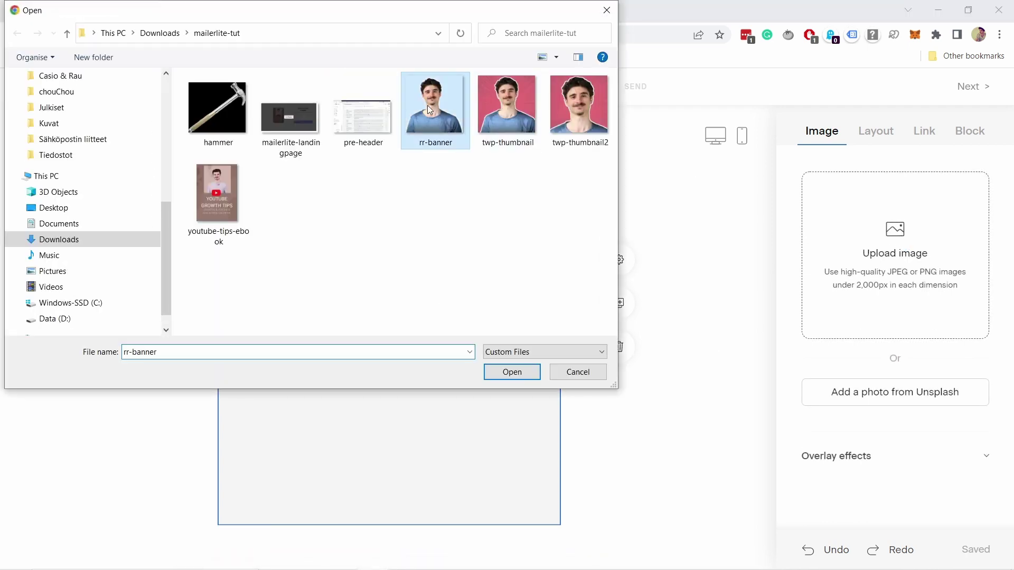
pyautogui.click(497, 368)
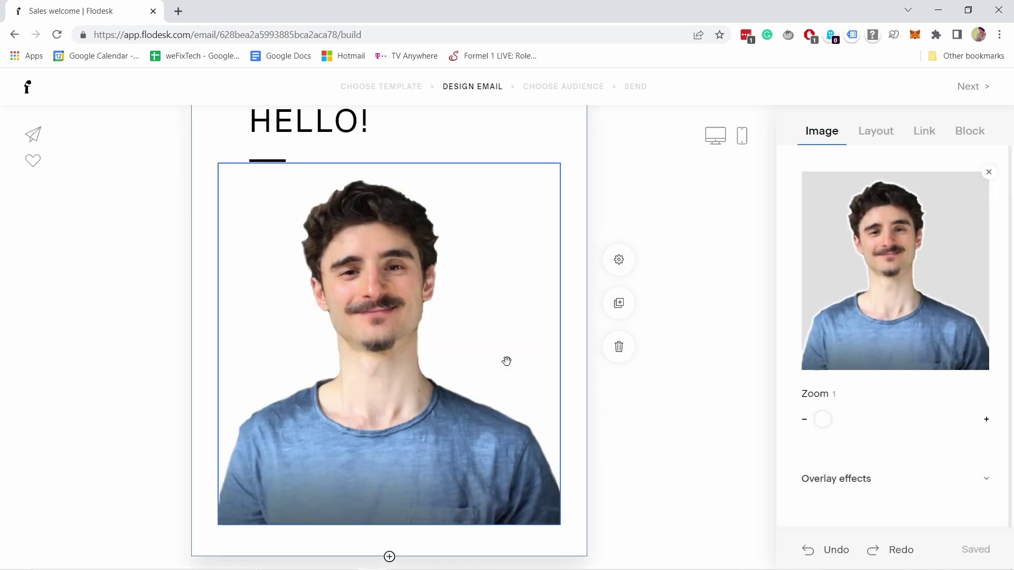
pyautogui.scroll(1, 470, 269)
pyautogui.scroll(-3, 471, 269)
pyautogui.scroll(5, 374, 120)
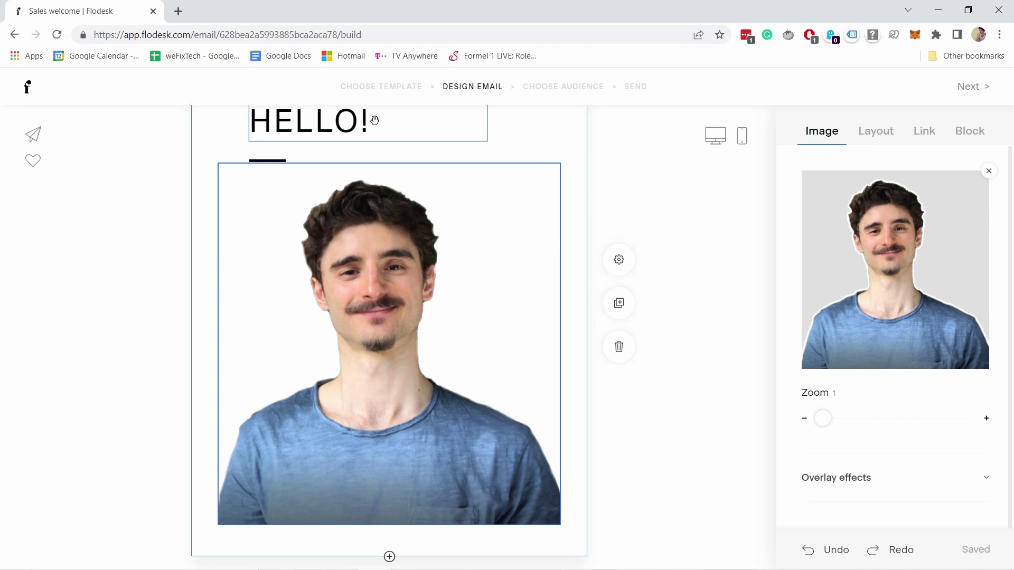
pyautogui.scroll(-1, 349, 212)
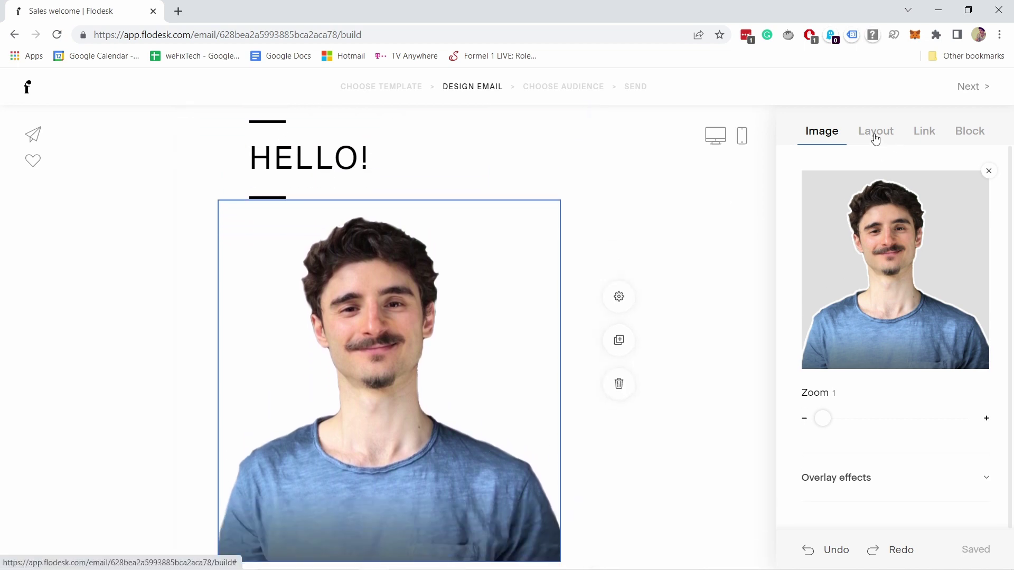
# - Try the Words cannot express layout, then settle on the image-left 'Click here for my creamy' layout
pyautogui.click(874, 132)
pyautogui.scroll(-10, 888, 359)
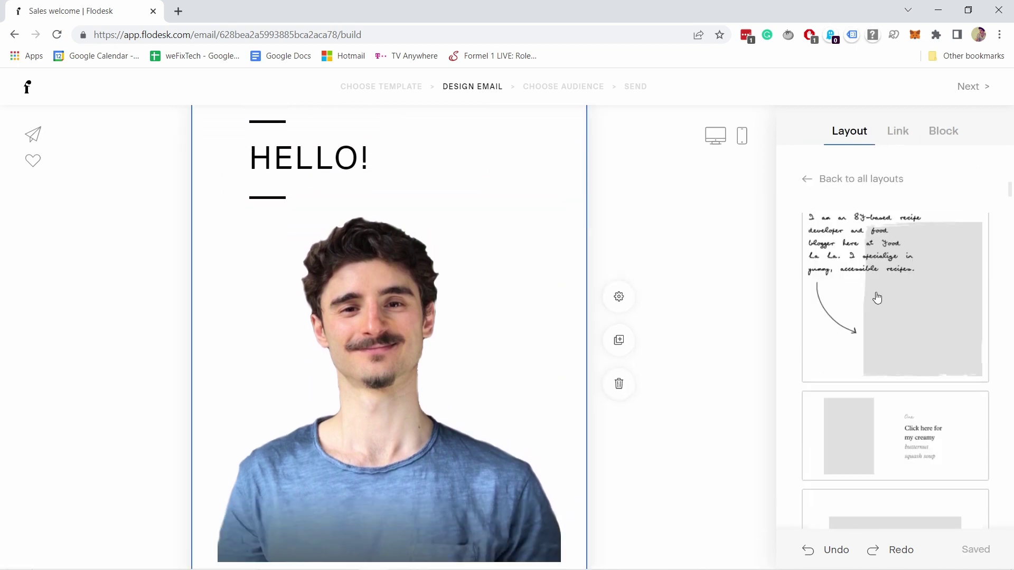
pyautogui.click(868, 352)
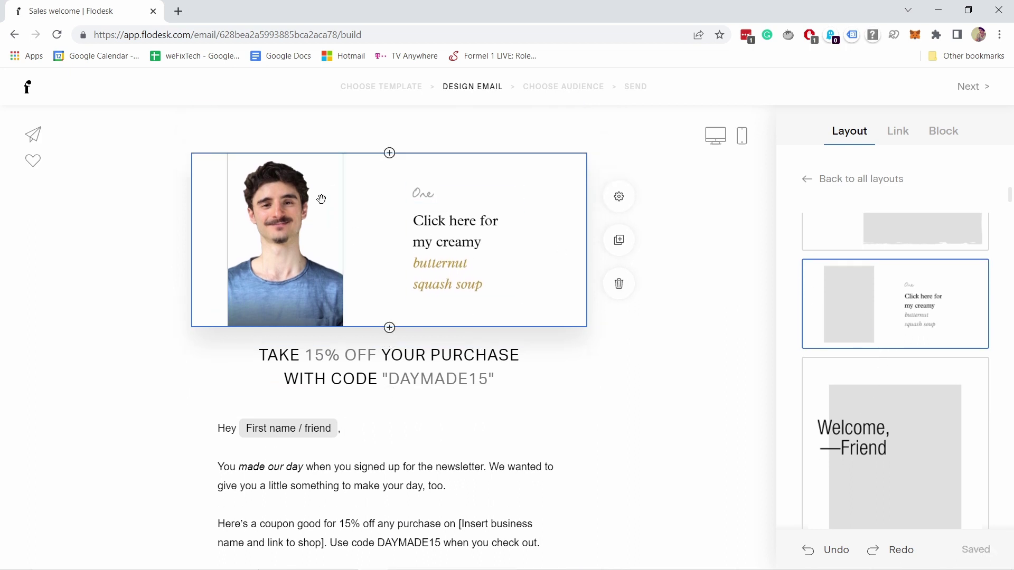
pyautogui.scroll(-5, 905, 369)
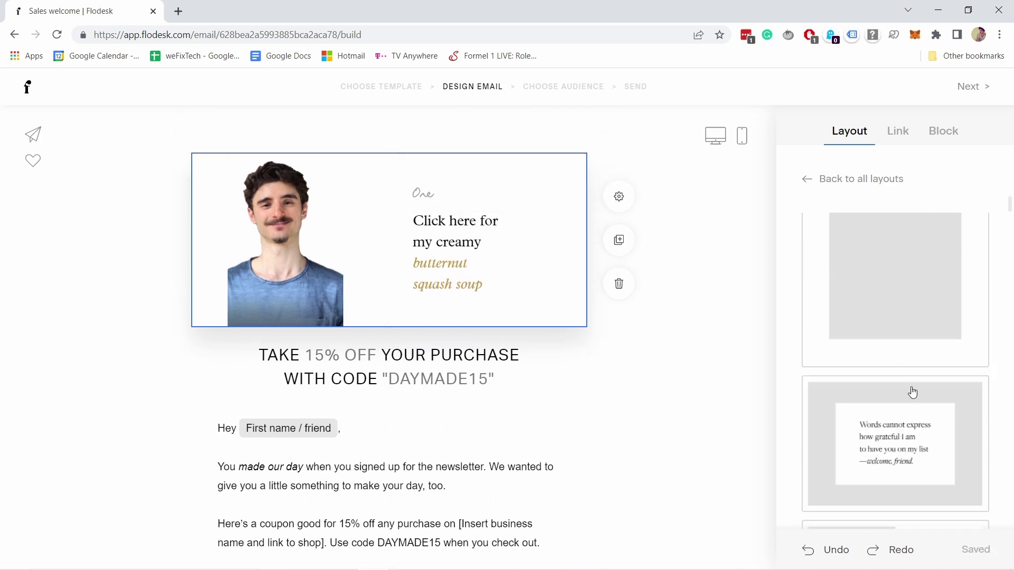
pyautogui.click(881, 286)
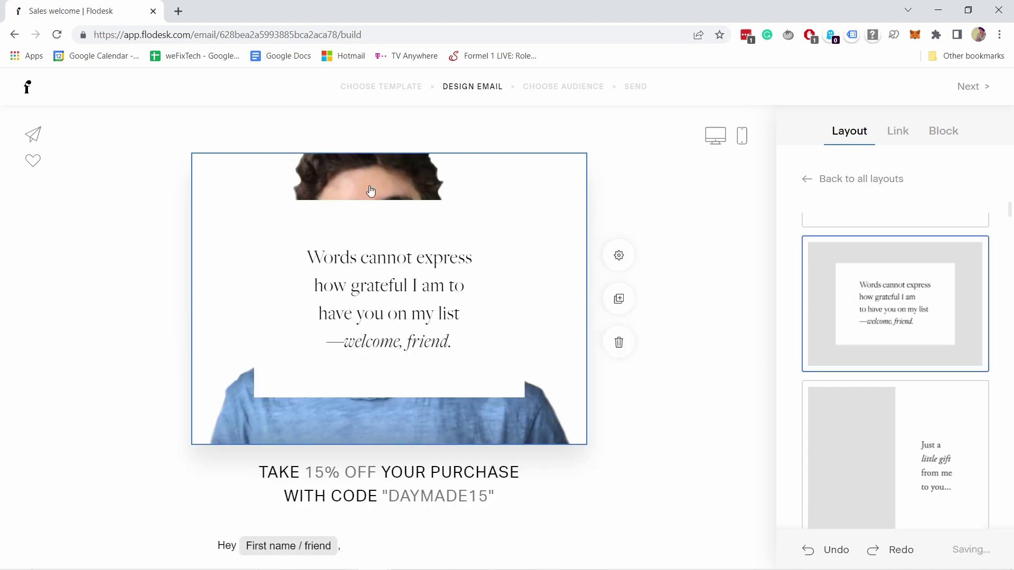
pyautogui.scroll(5, 845, 370)
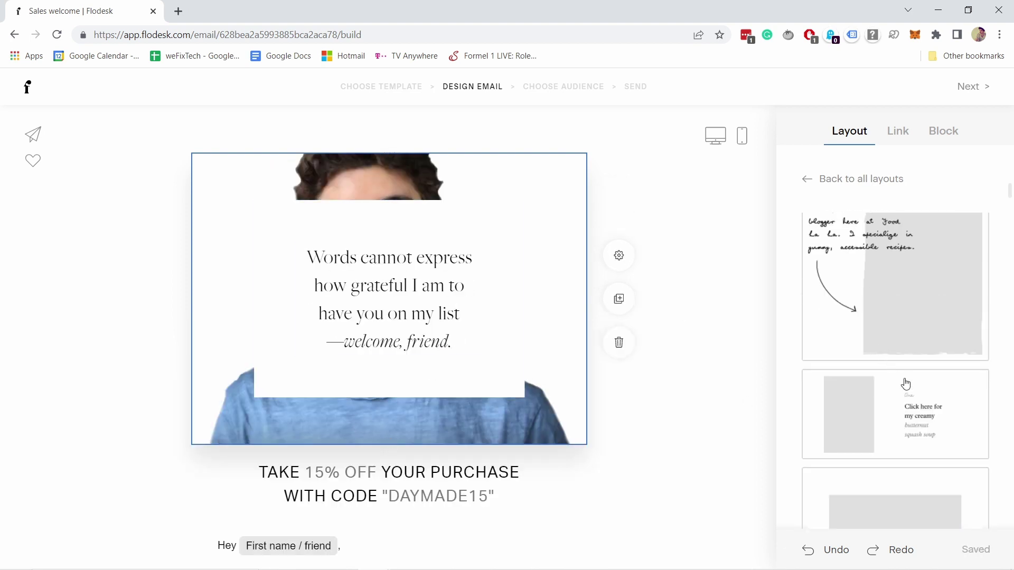
pyautogui.click(805, 404)
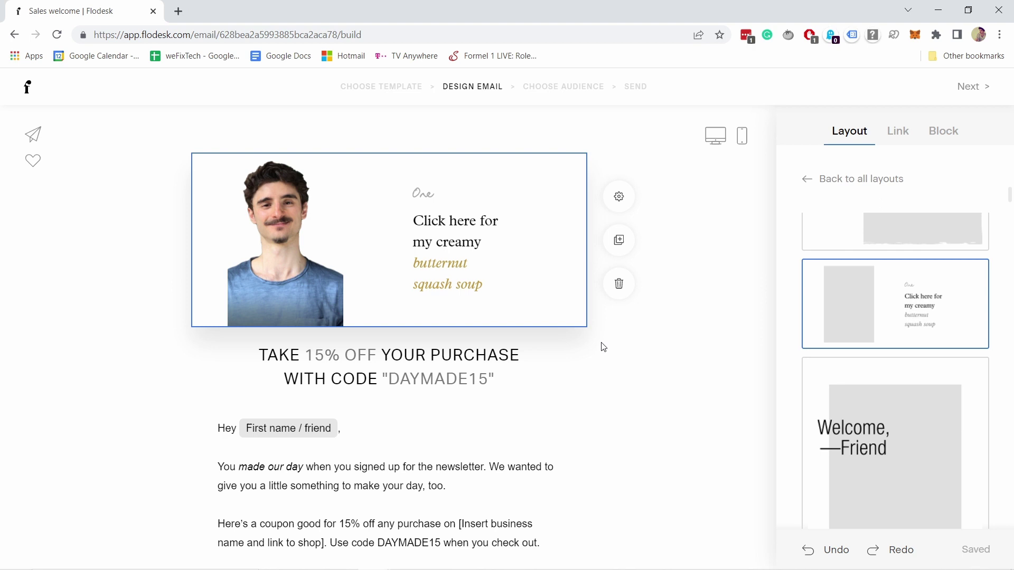
# - Add a block below the photo section, then advance from Design Email to Choose Audience
pyautogui.scroll(-3, 589, 363)
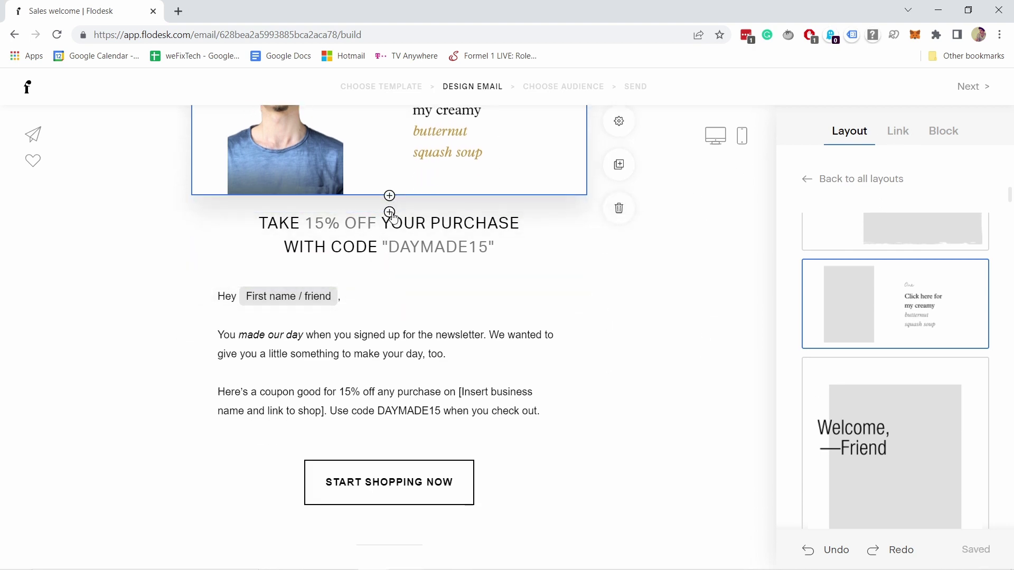
pyautogui.click(389, 261)
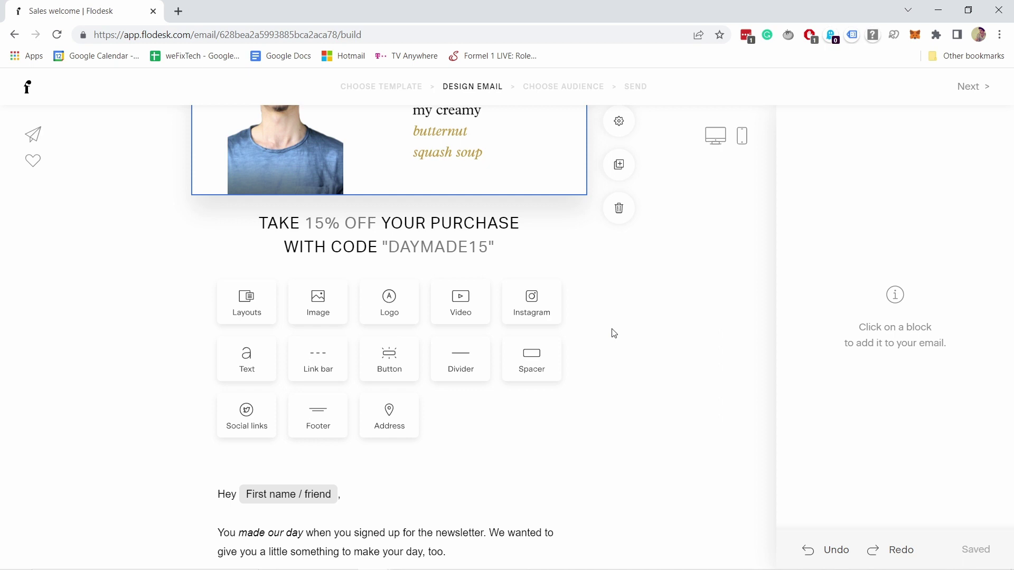
pyautogui.scroll(3, 614, 334)
pyautogui.click(972, 87)
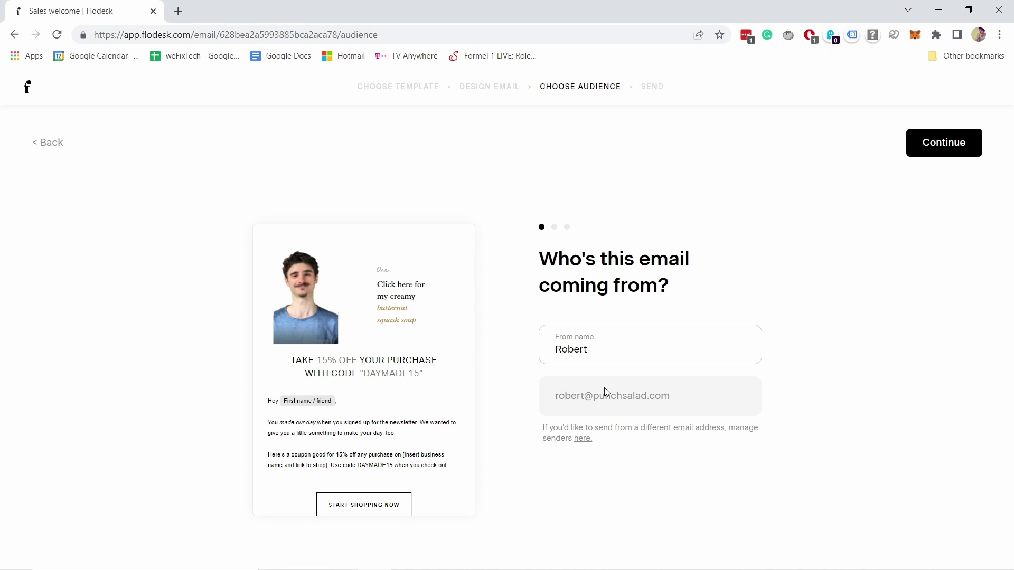
# - Confirm the sender details and the Sales welcome subject line, then switch to the Forms page
pyautogui.click(945, 147)
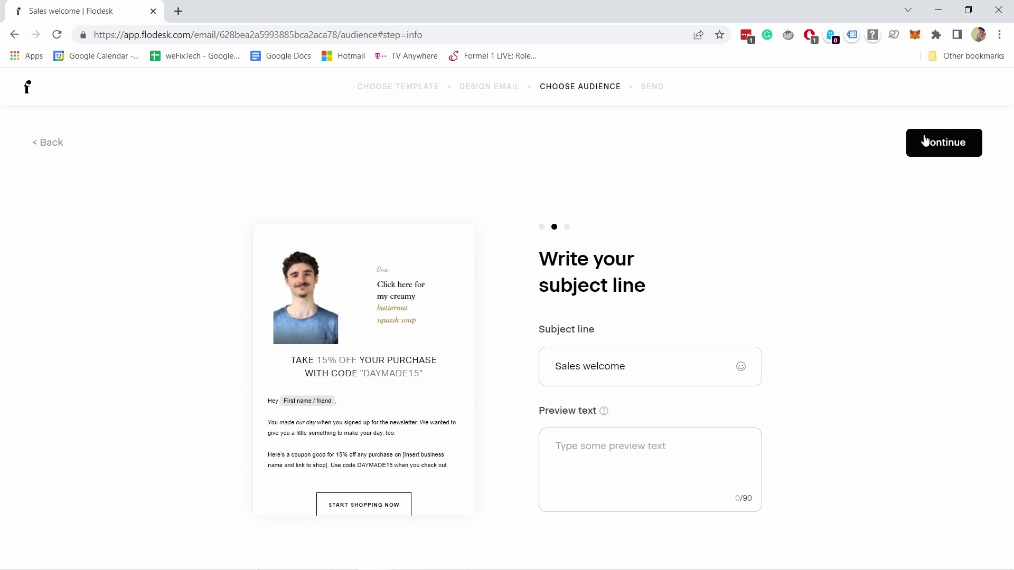
pyautogui.click(957, 141)
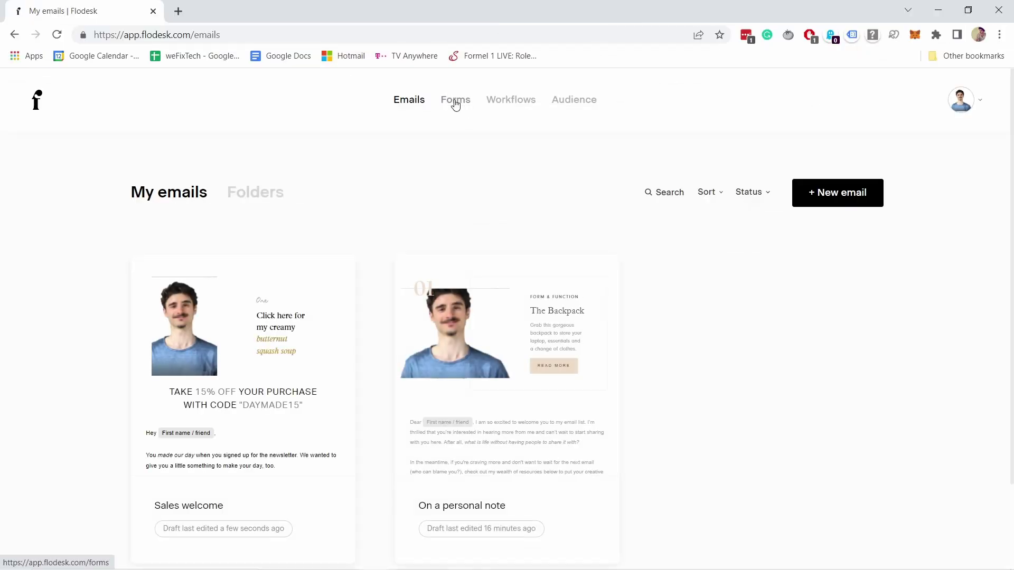
pyautogui.click(455, 104)
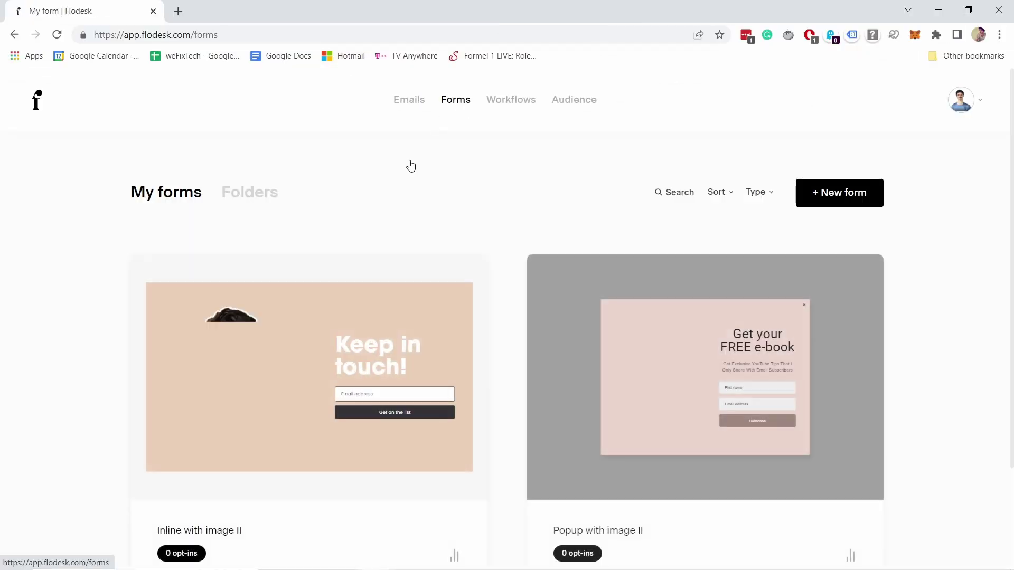
# - Open the Inline with image II form for editing from My forms
pyautogui.scroll(-3, 342, 206)
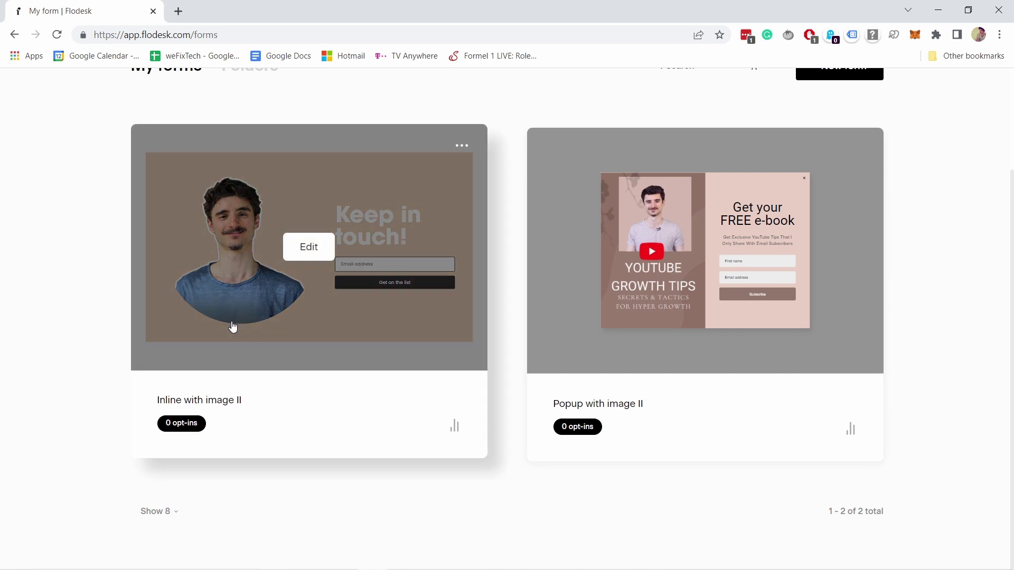
pyautogui.click(310, 245)
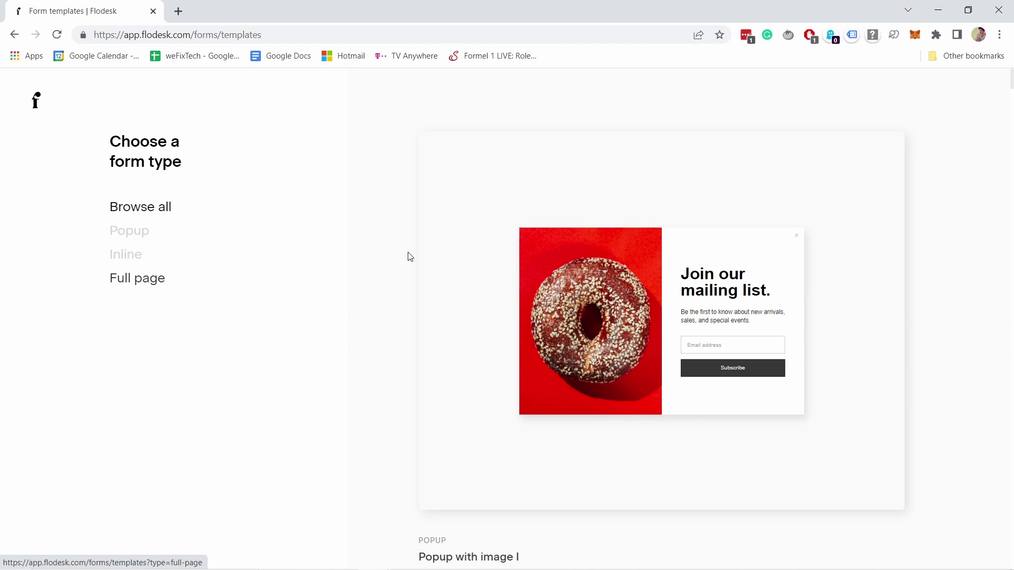
# - Dismiss the form template chooser and go to the Workflows list
pyautogui.scroll(-15, 639, 219)
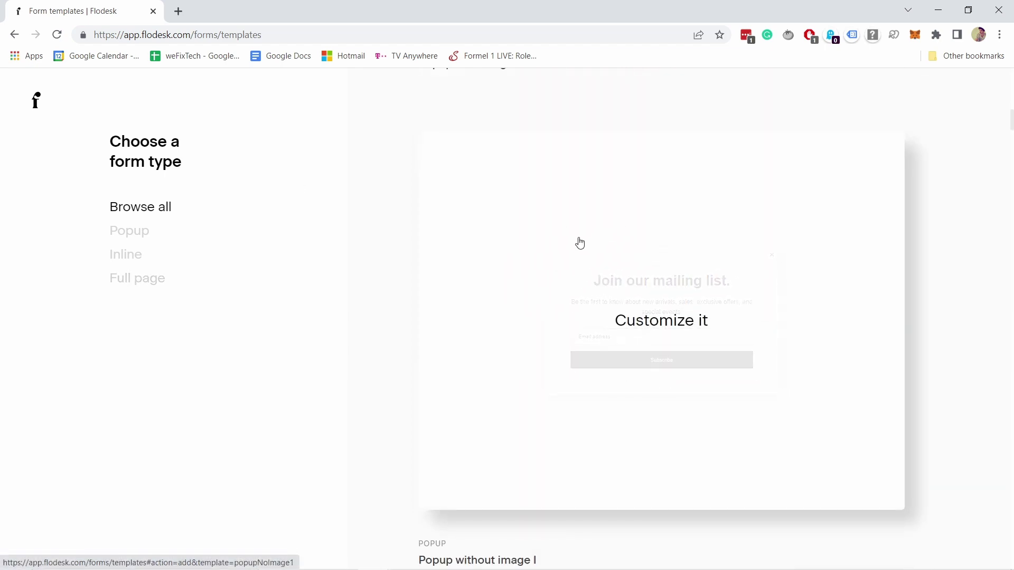
pyautogui.press('Escape')
pyautogui.click(503, 103)
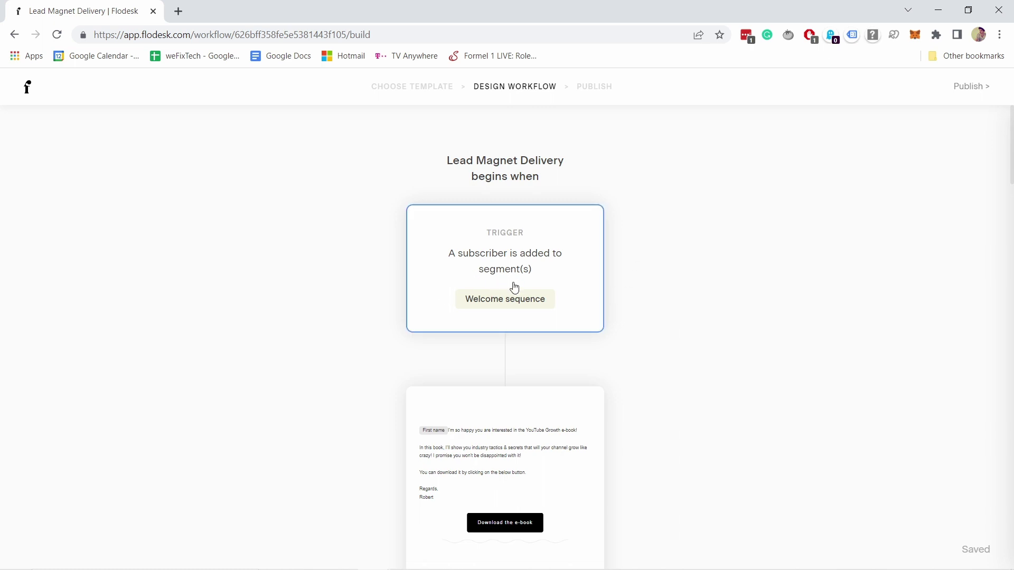
pyautogui.scroll(-4, 530, 308)
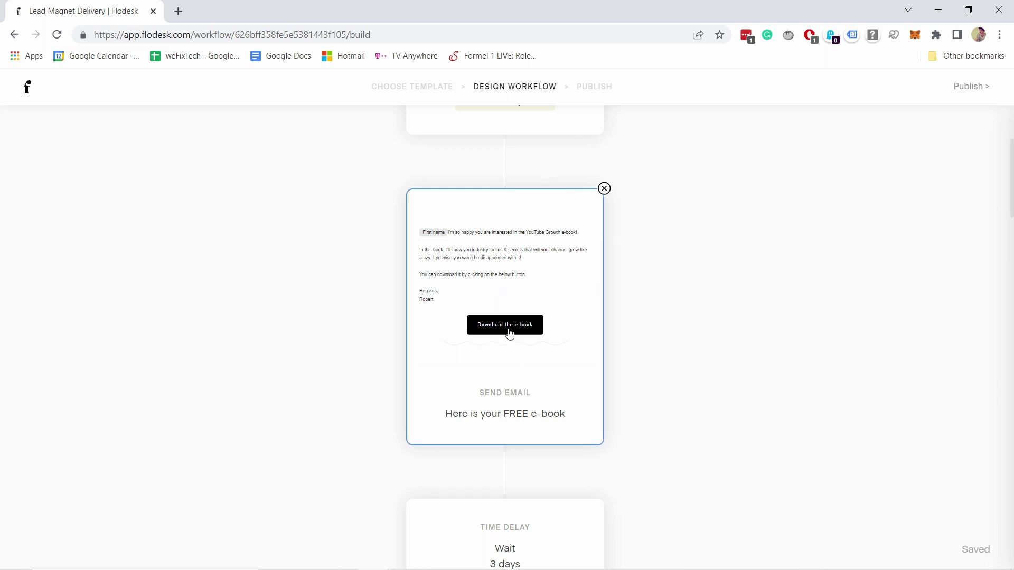
pyautogui.scroll(-1, 565, 298)
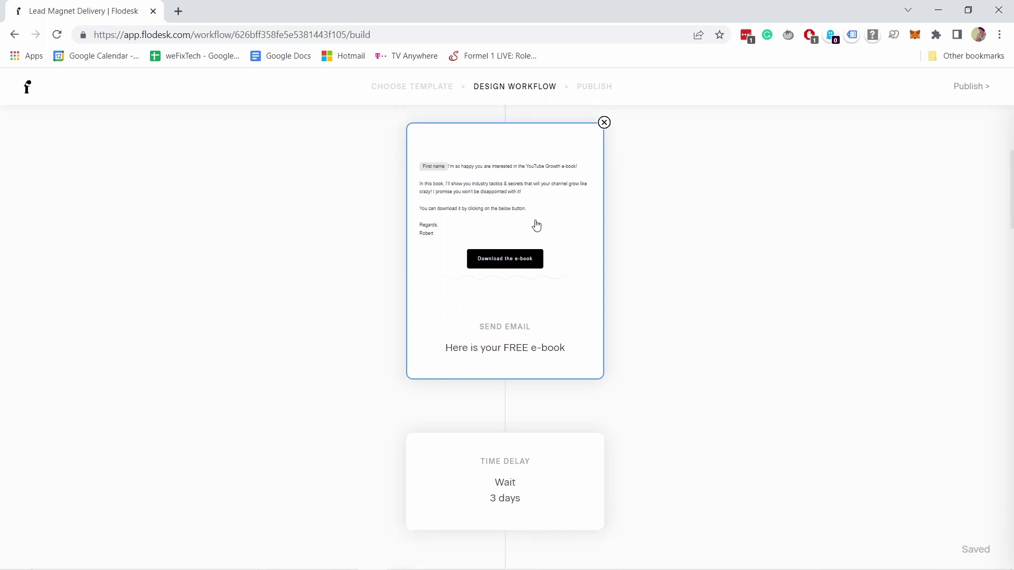
pyautogui.scroll(-3, 537, 226)
pyautogui.scroll(-2, 516, 299)
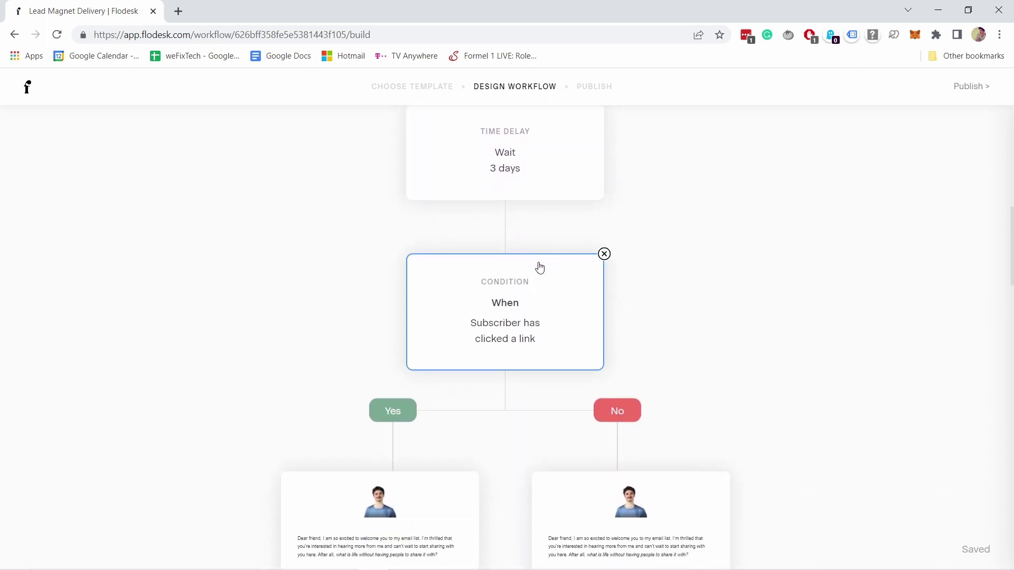
pyautogui.scroll(-2, 559, 280)
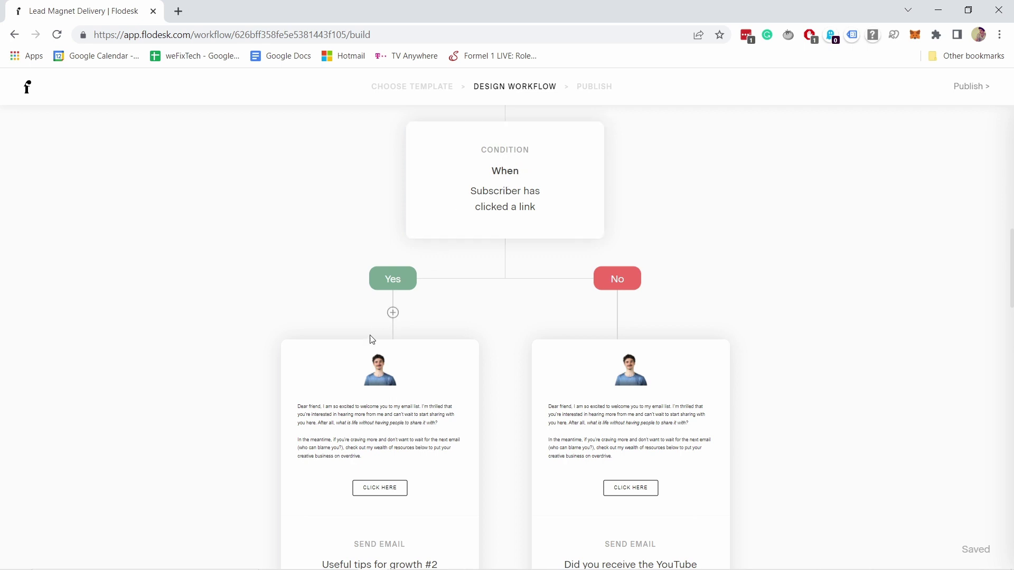
pyautogui.scroll(-4, 374, 328)
pyautogui.scroll(4, 386, 286)
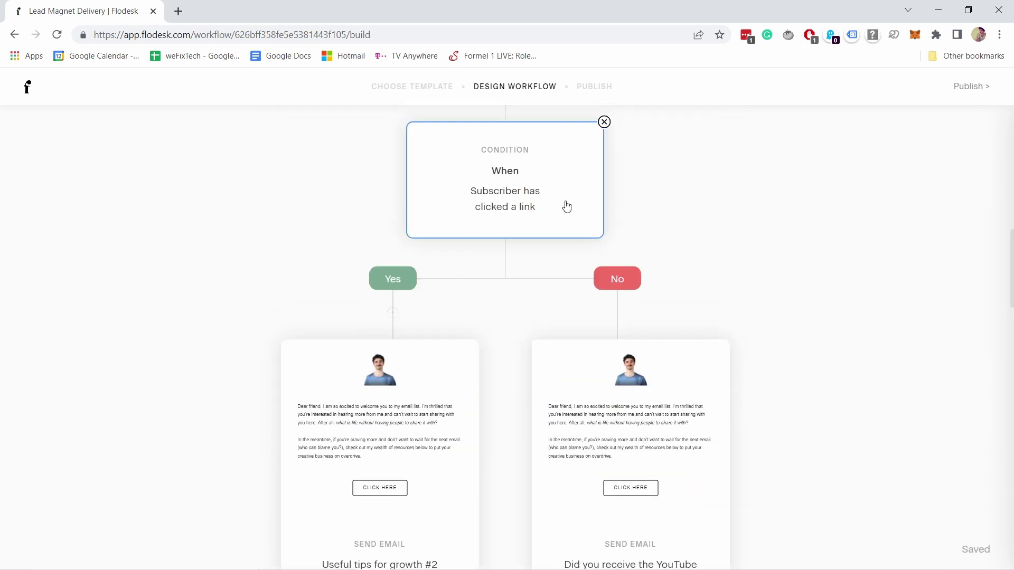
pyautogui.scroll(4, 537, 199)
pyautogui.scroll(2, 538, 275)
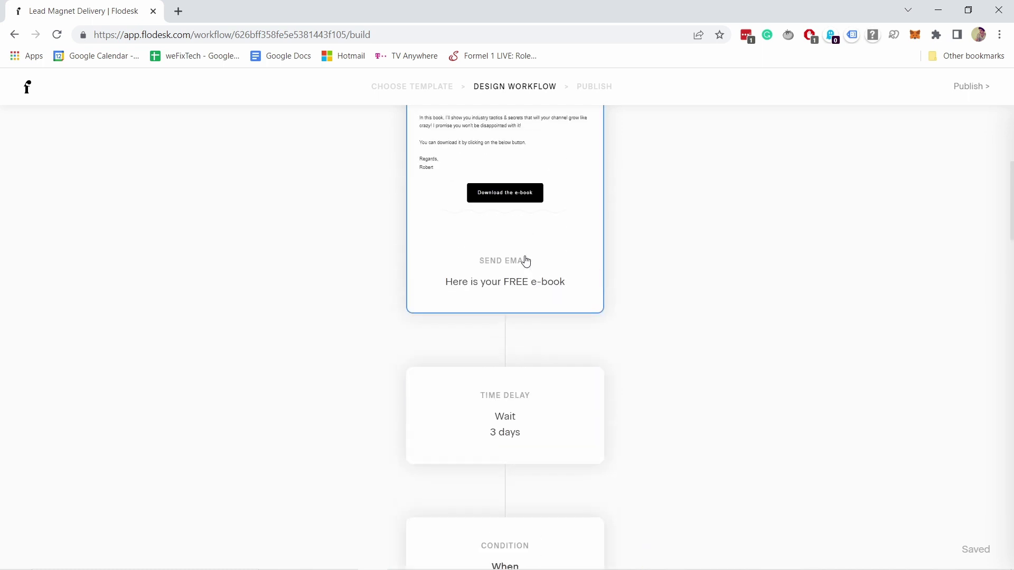
pyautogui.scroll(-3, 504, 195)
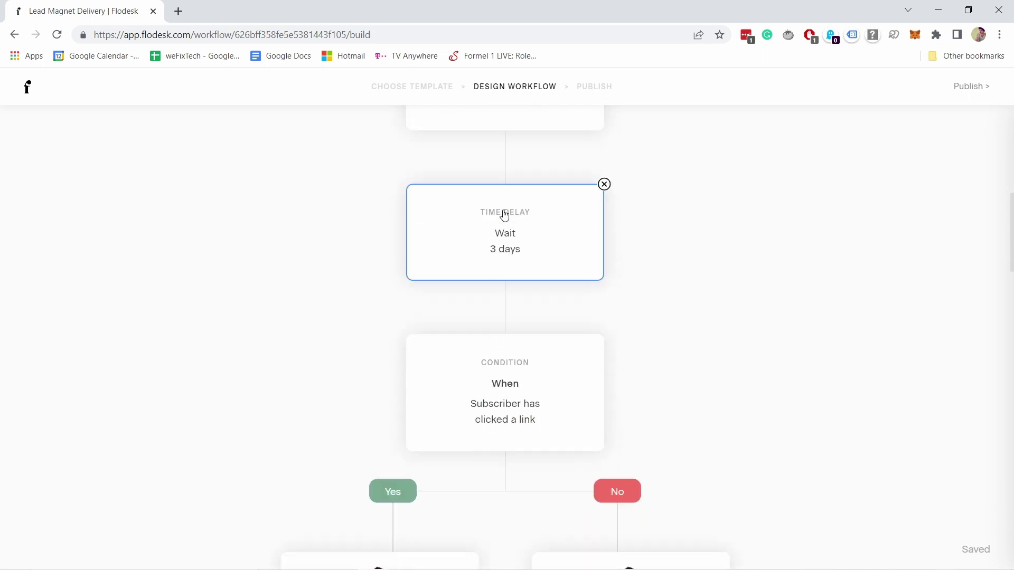
pyautogui.scroll(-4, 502, 335)
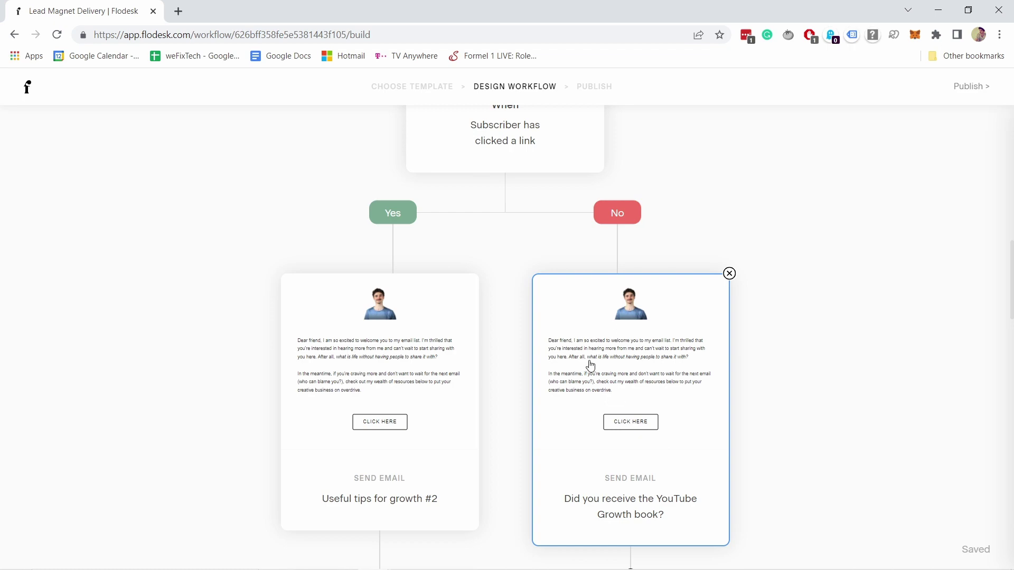
pyautogui.scroll(-3, 589, 362)
pyautogui.scroll(2, 638, 417)
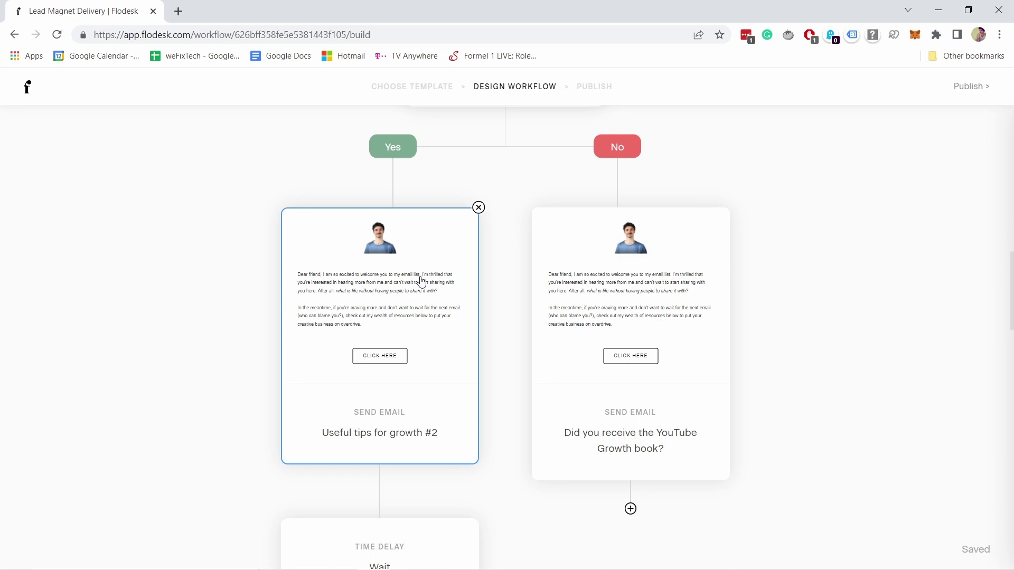
pyautogui.scroll(-15, 421, 282)
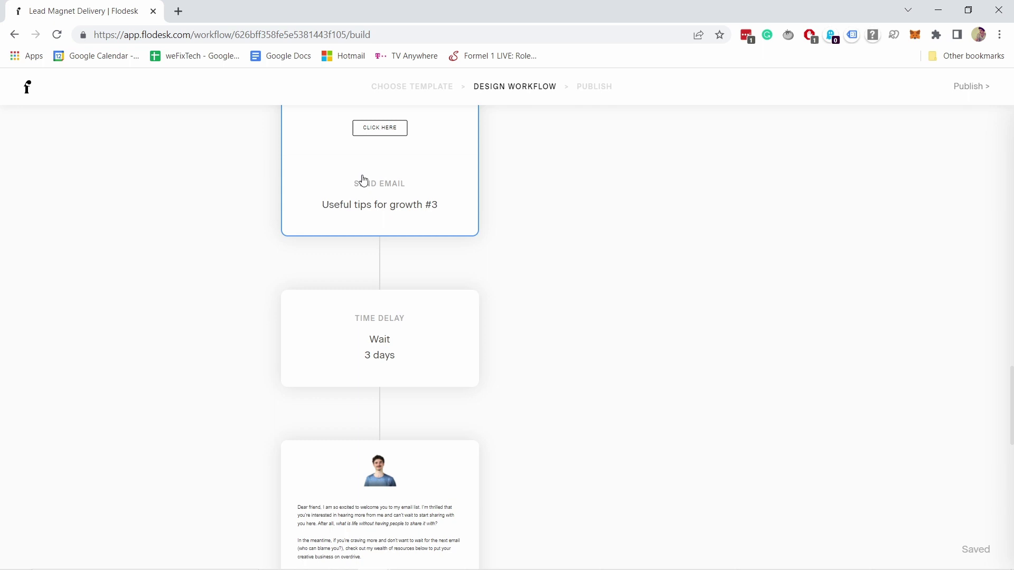
pyautogui.scroll(-4, 385, 240)
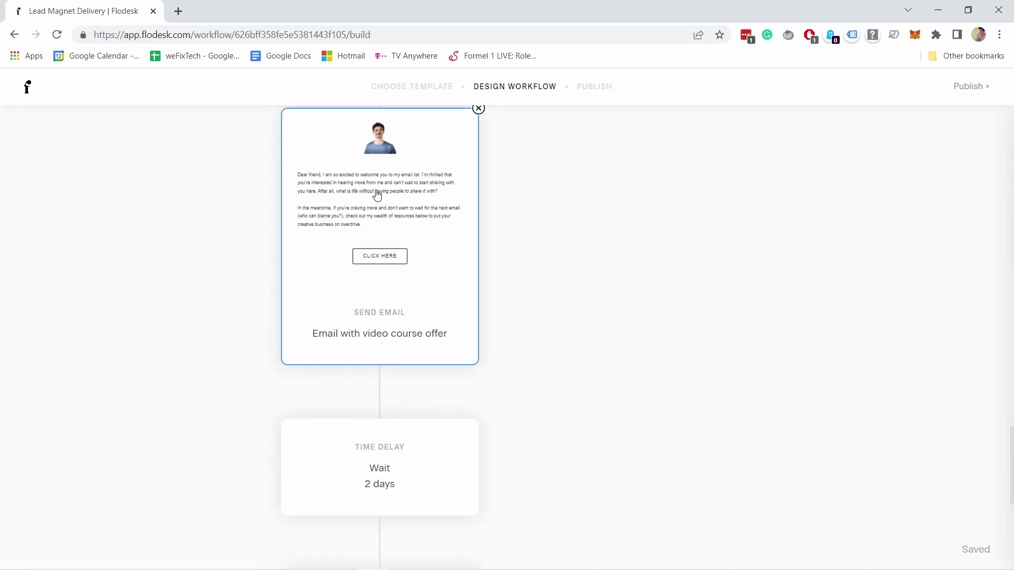
pyautogui.scroll(-6, 416, 180)
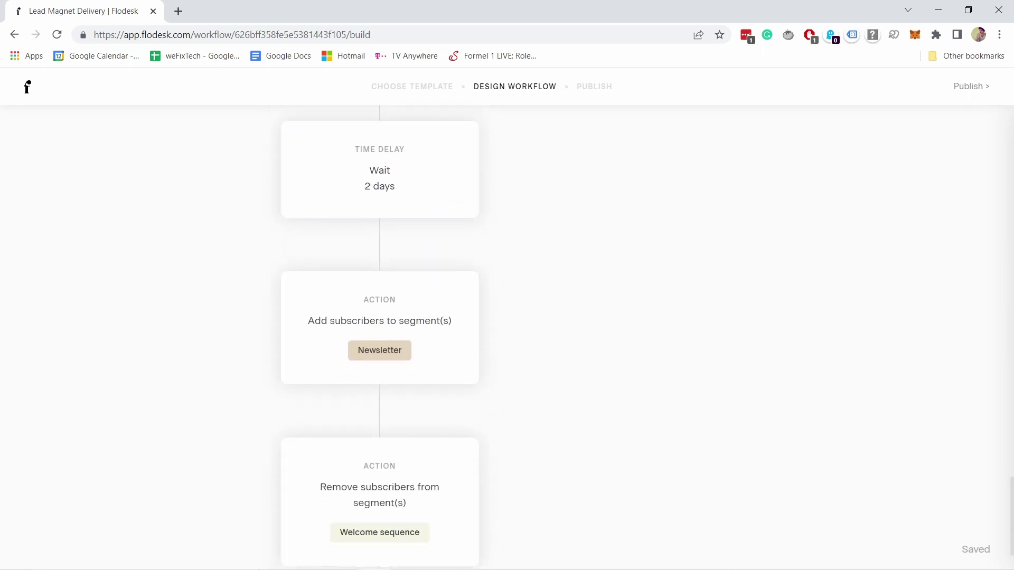
pyautogui.scroll(-1, 410, 317)
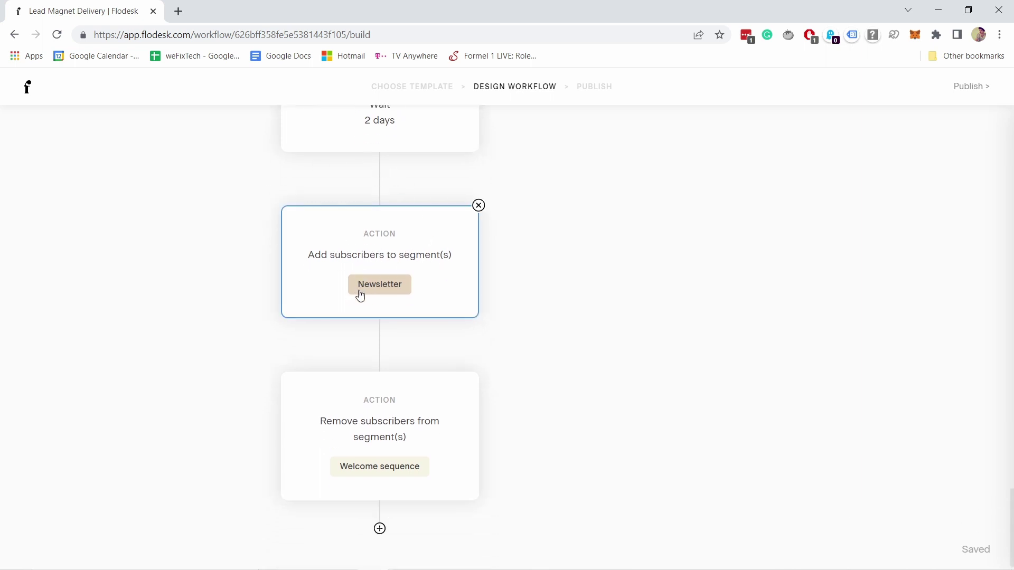
pyautogui.scroll(-1, 344, 403)
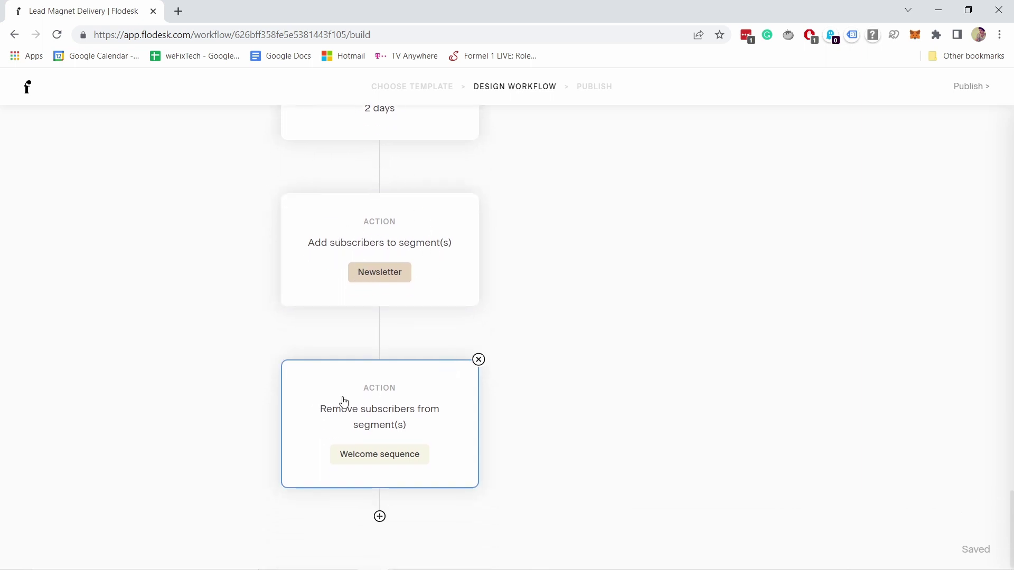